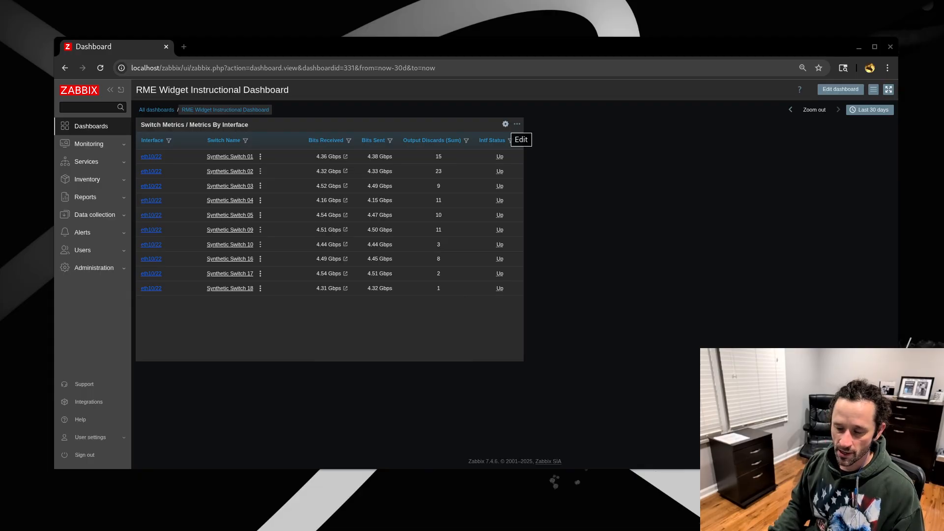
# Open the Switch Metrics / Metrics By Interface widget for editing and set its footer row to Sum
pyautogui.click(505, 124)
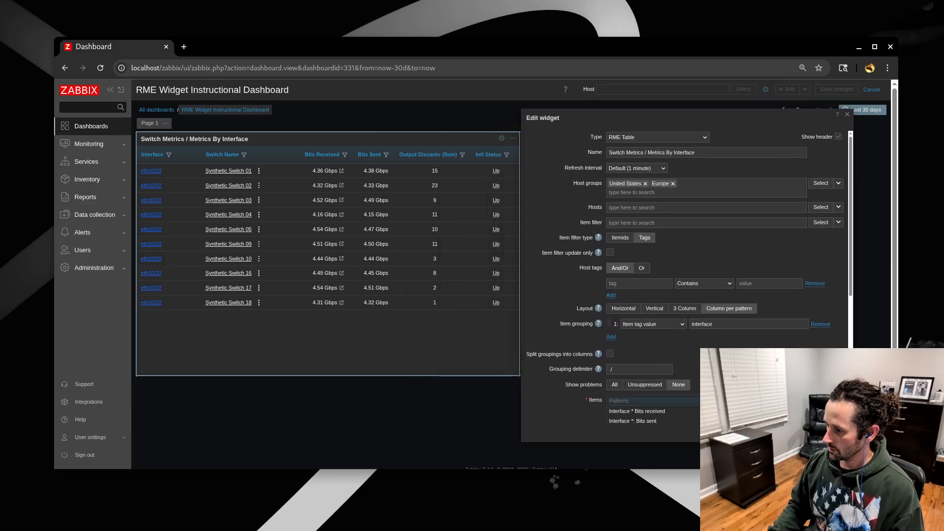
pyautogui.scroll(-1, 688, 275)
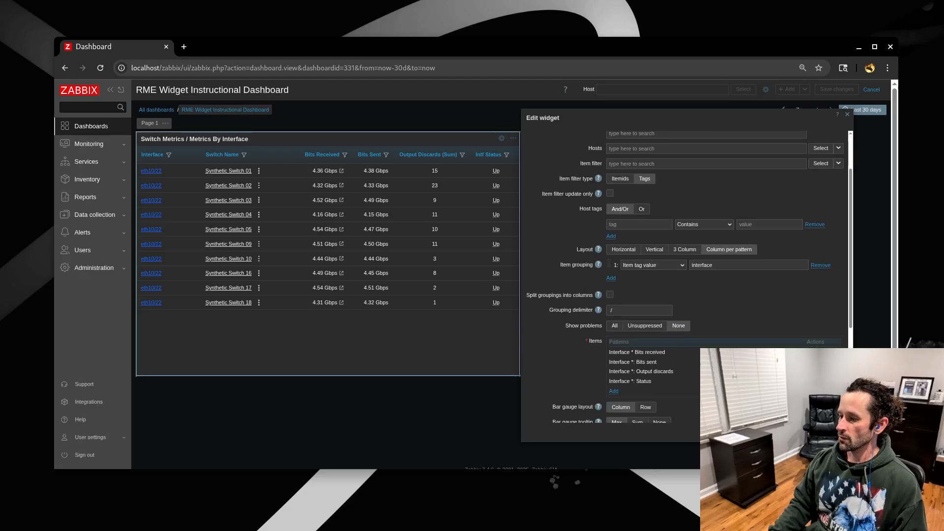
pyautogui.scroll(-2, 689, 276)
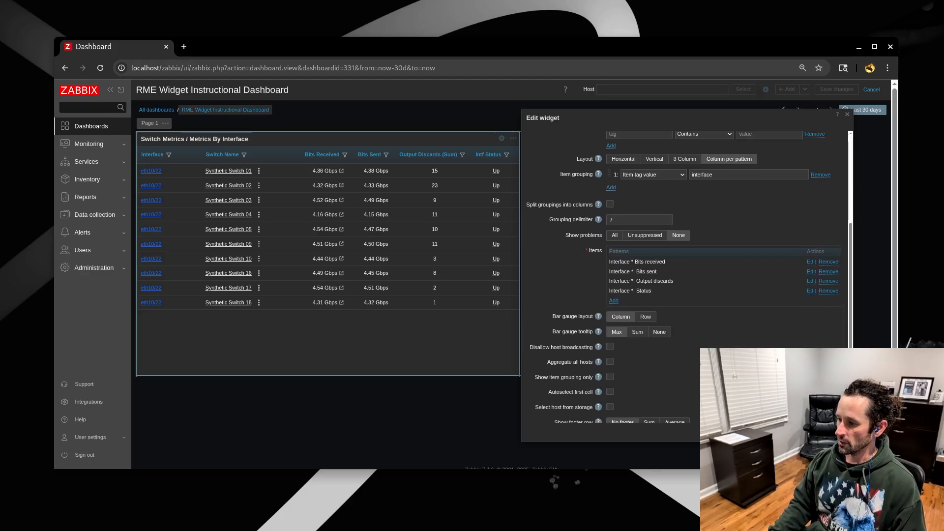
pyautogui.scroll(-1, 688, 275)
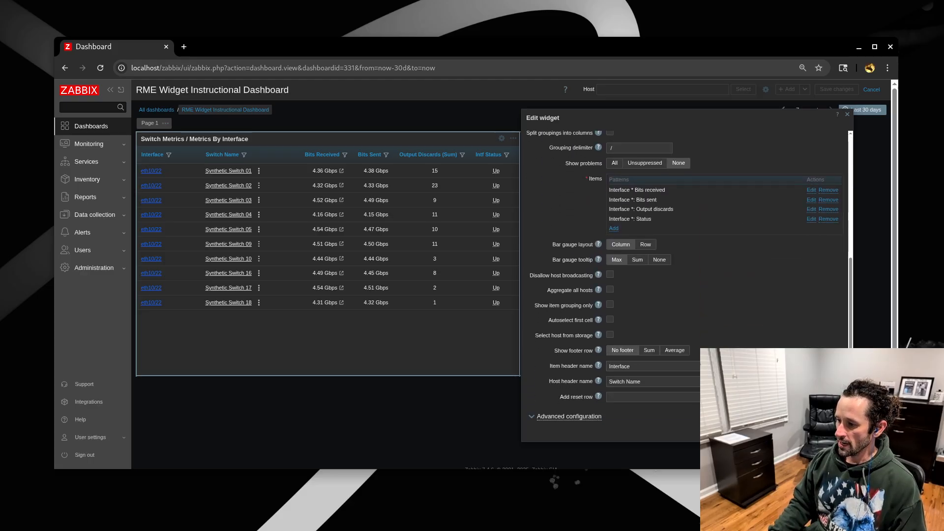
pyautogui.moveTo(554, 351); pyautogui.dragTo(593, 350)
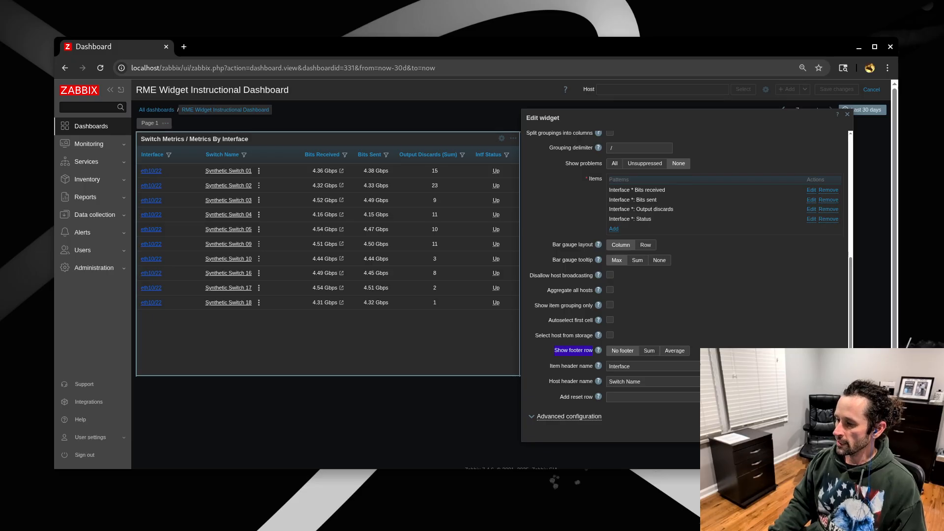
pyautogui.click(649, 350)
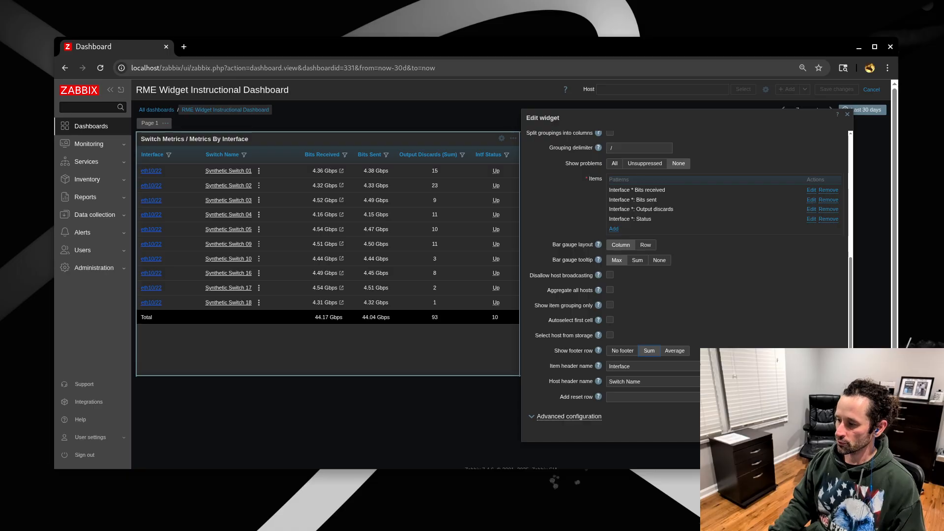
# Preview the widget's footer row as Average and return it to Sum
pyautogui.click(675, 350)
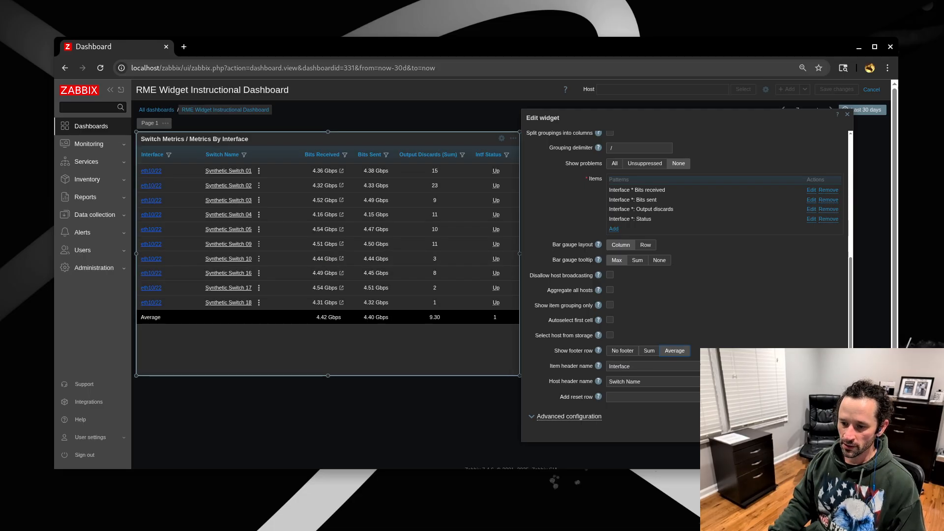
pyautogui.moveTo(161, 318); pyautogui.dragTo(144, 318)
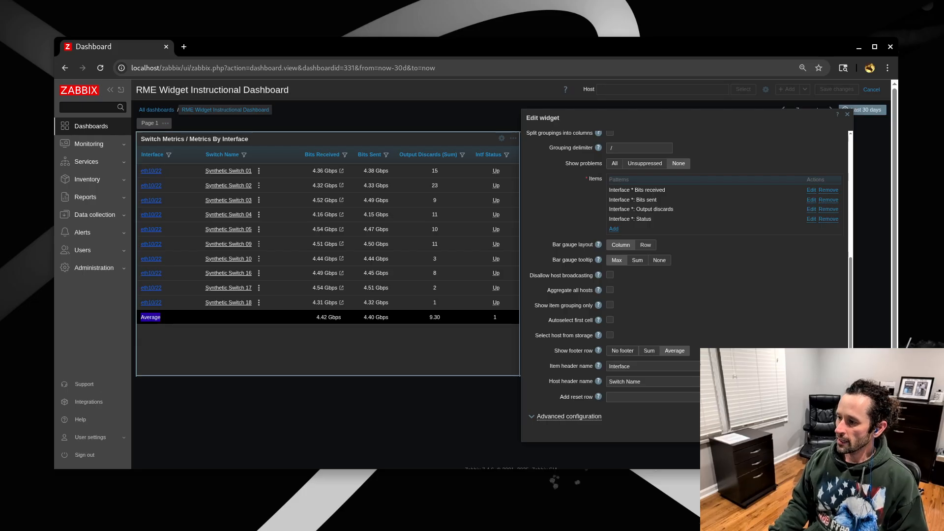
pyautogui.scroll(3, 686, 275)
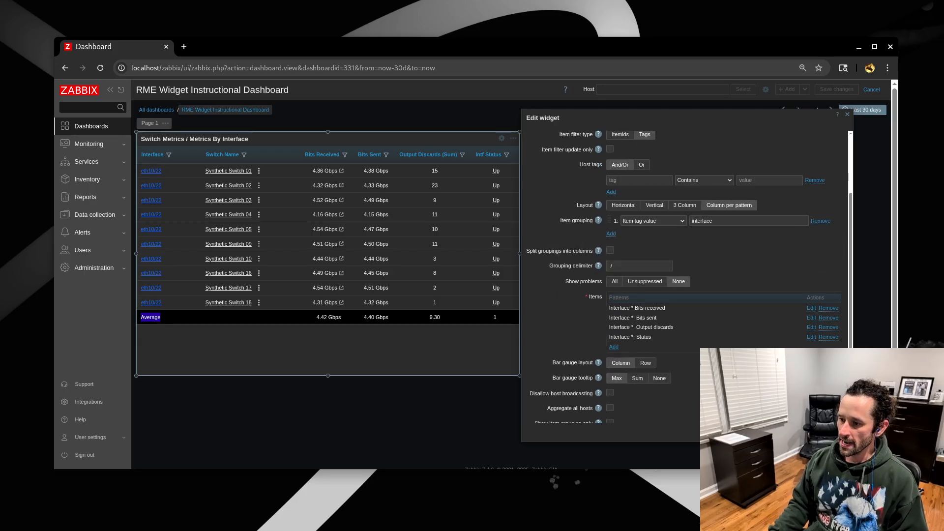
pyautogui.scroll(-3, 686, 276)
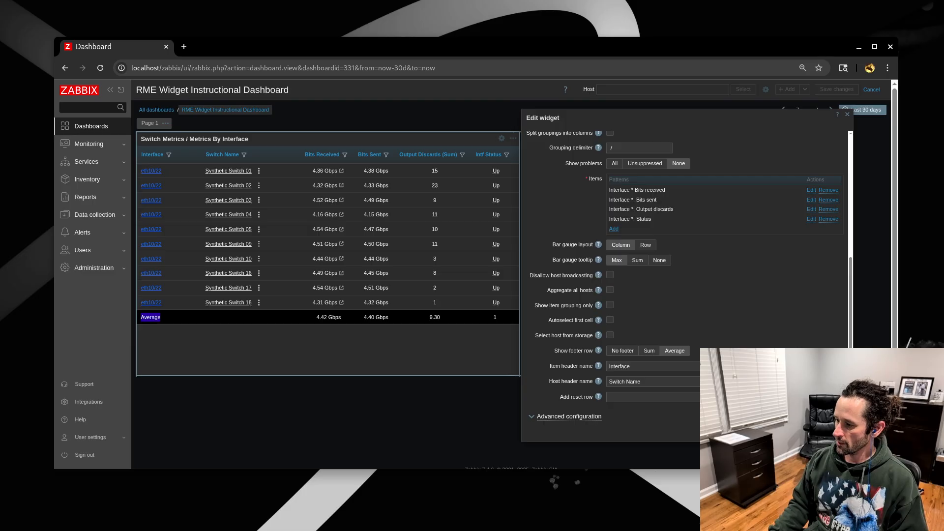
pyautogui.click(649, 350)
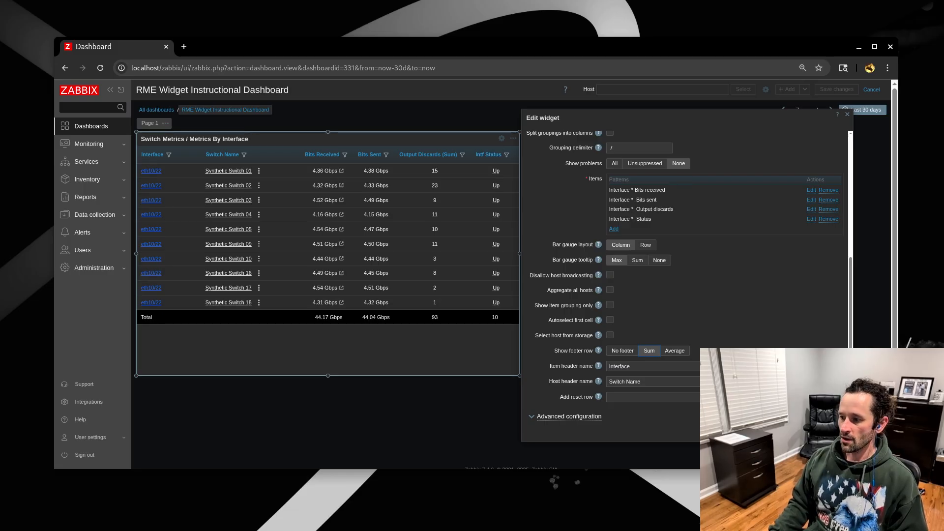
# Set the Intf Status column's valuemap display option to Display as is, update the column and check it against the footer
pyautogui.doubleClick(495, 317)
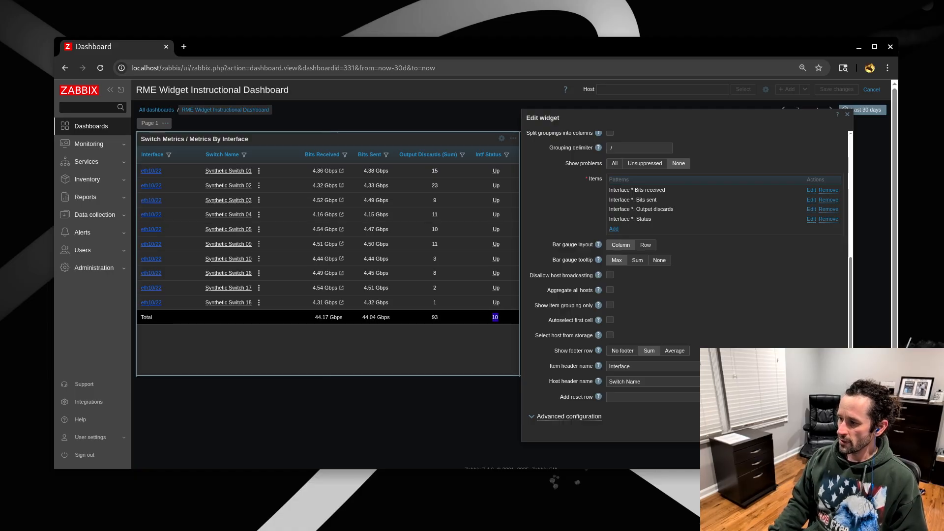
pyautogui.click(811, 219)
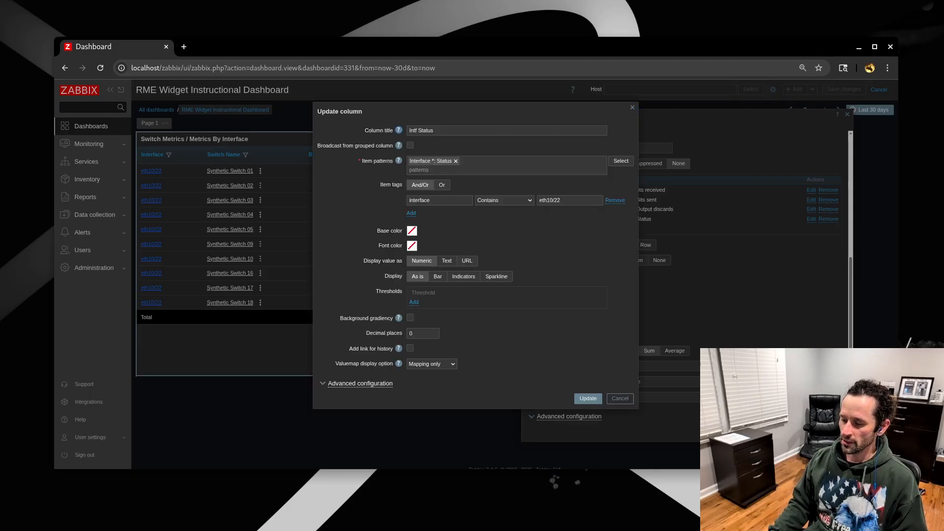
pyautogui.moveTo(335, 364); pyautogui.dragTo(390, 364)
pyautogui.click(432, 365)
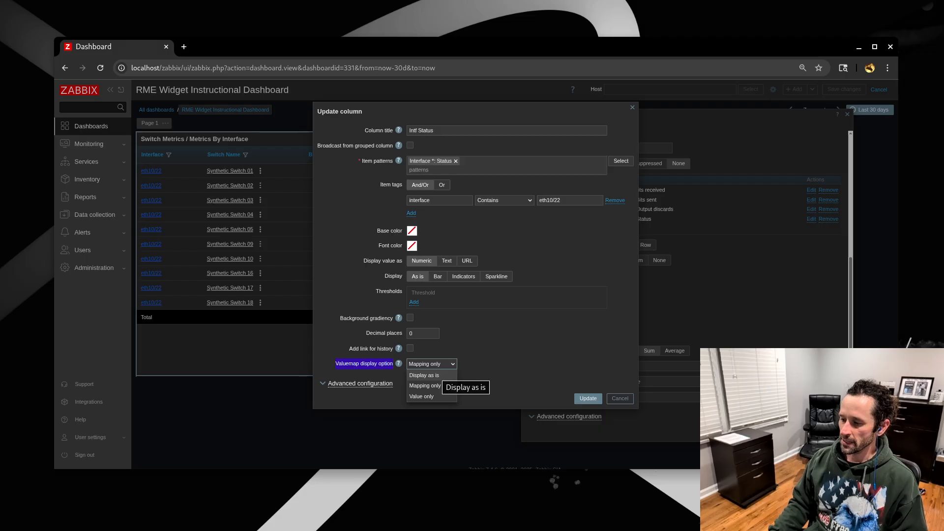
pyautogui.click(425, 376)
pyautogui.click(588, 399)
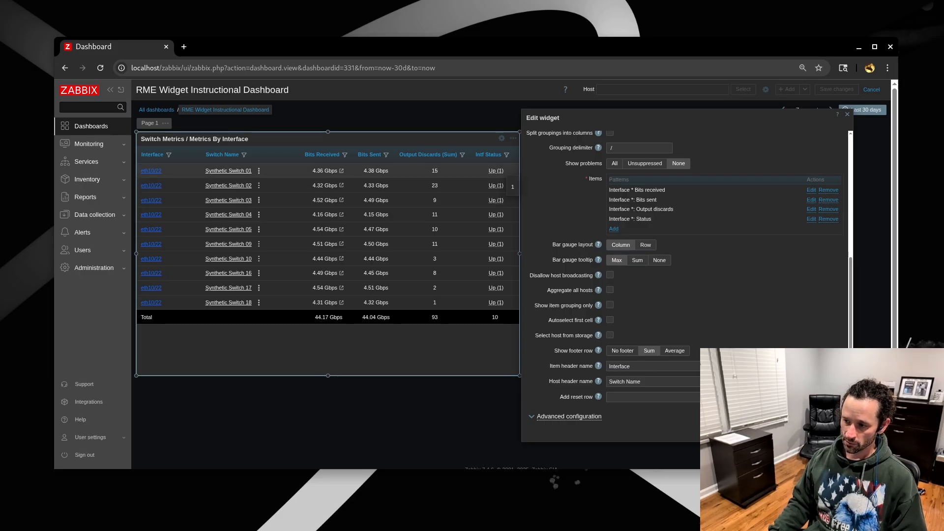
pyautogui.moveTo(634, 118)
pyautogui.mouseDown()
pyautogui.moveTo(652, 120)
pyautogui.moveTo(639, 117)
pyautogui.mouseUp()
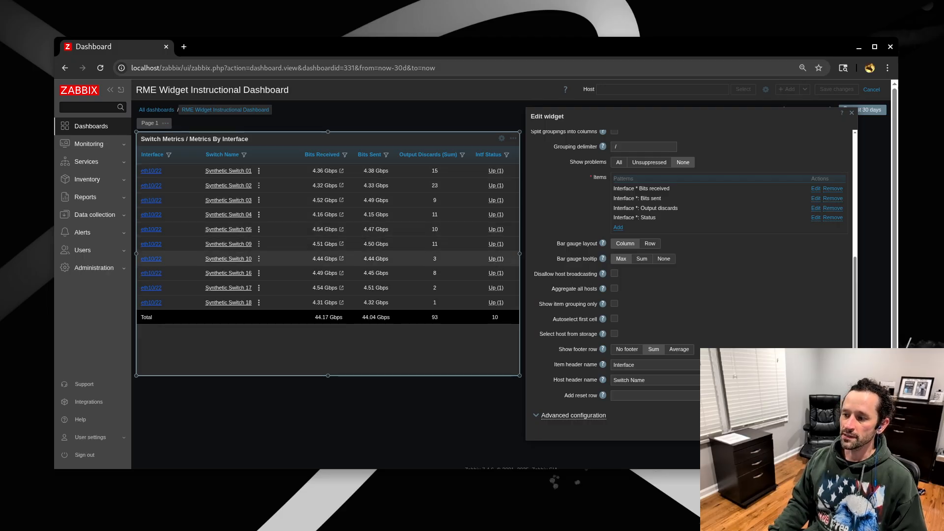
pyautogui.doubleClick(495, 317)
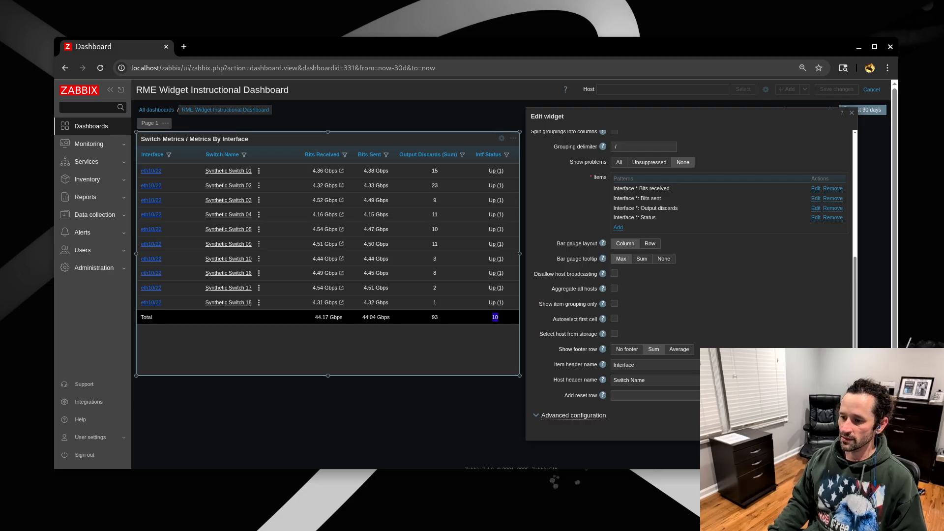
# Override the footer of the Intf Status column with None in its advanced configuration and update the column
pyautogui.moveTo(153, 317); pyautogui.dragTo(498, 318)
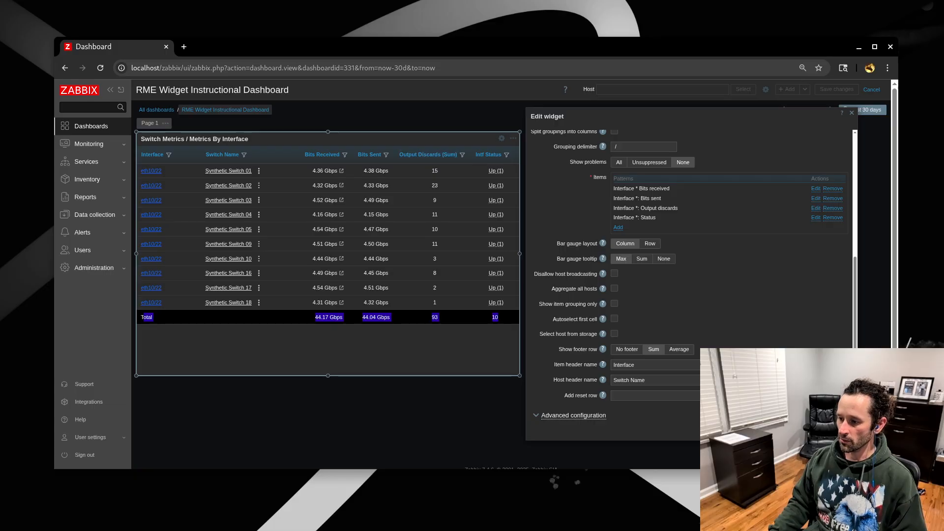
pyautogui.click(434, 352)
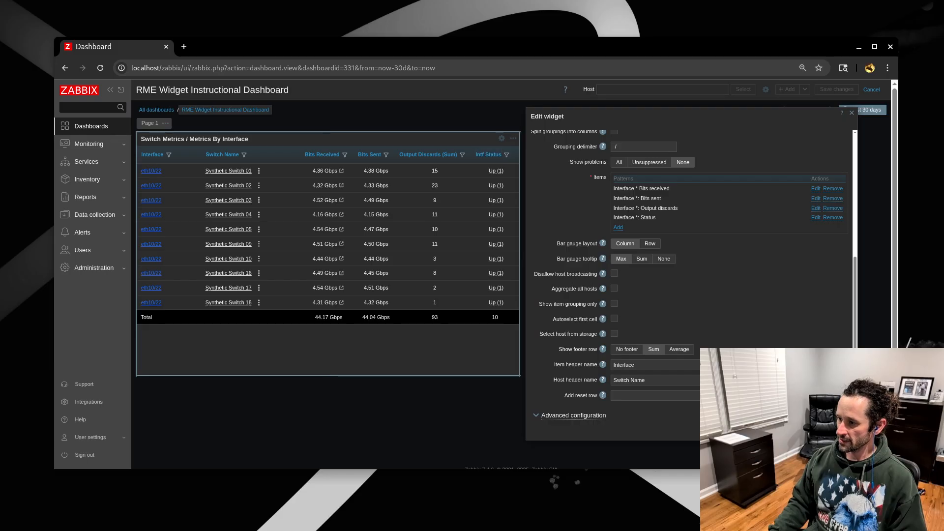
pyautogui.moveTo(613, 178); pyautogui.dragTo(661, 223)
pyautogui.click(688, 218)
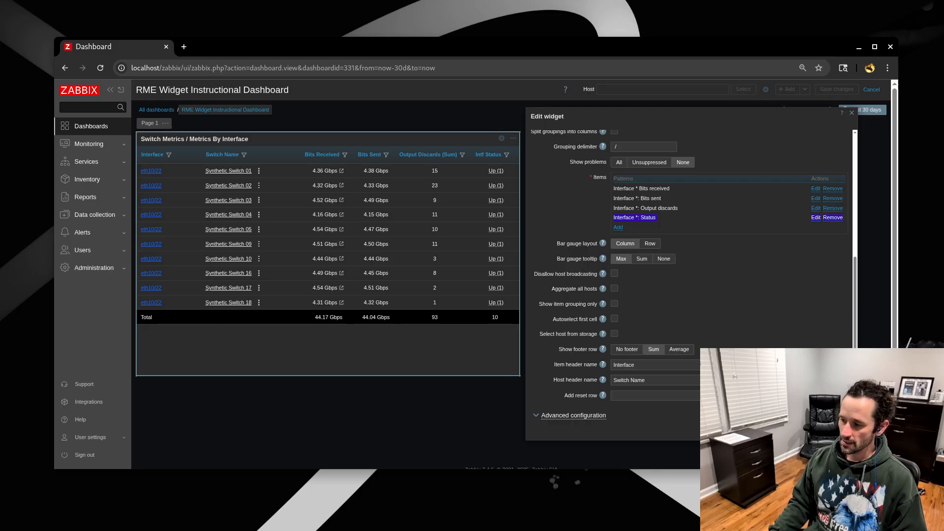
pyautogui.click(816, 217)
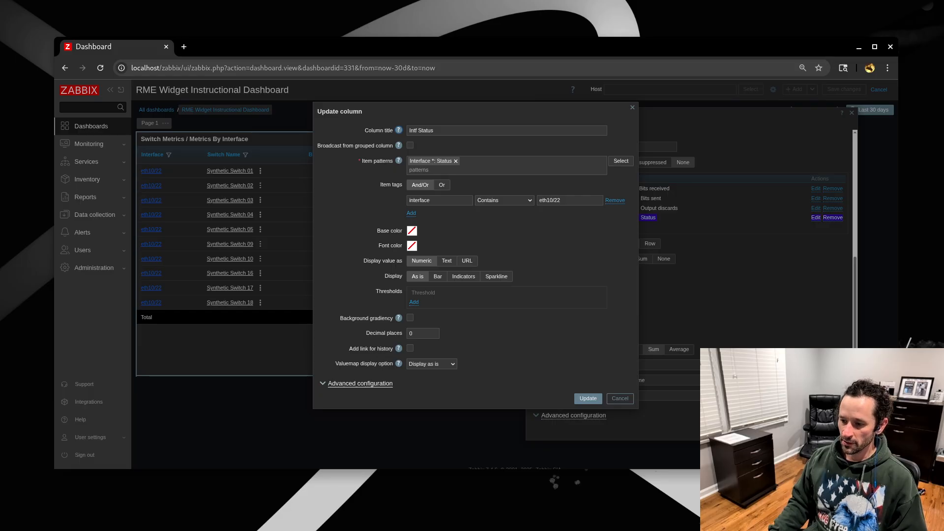
pyautogui.click(361, 384)
pyautogui.scroll(-2, 474, 270)
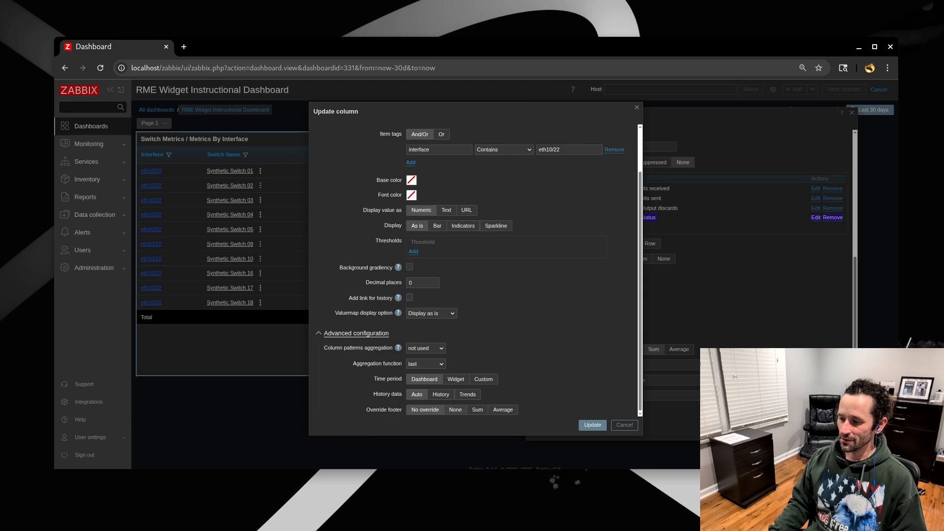
pyautogui.click(455, 409)
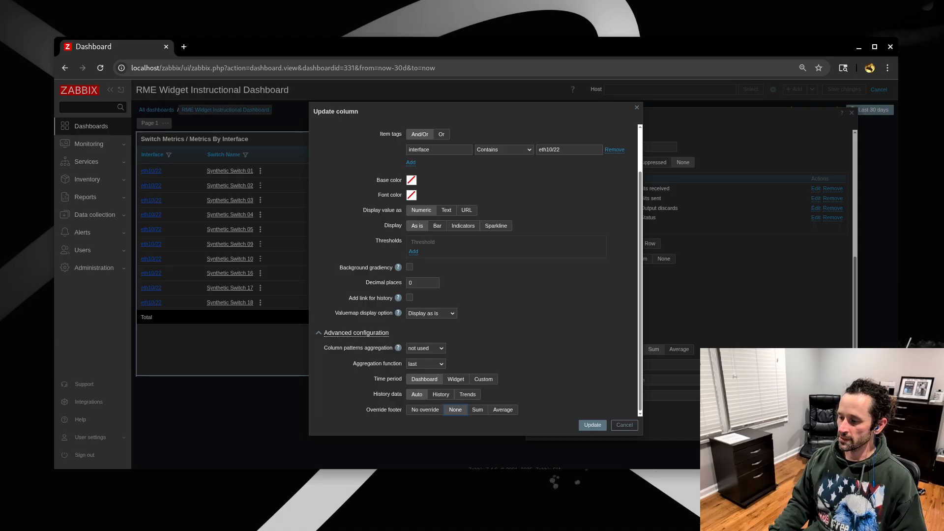
pyautogui.click(593, 425)
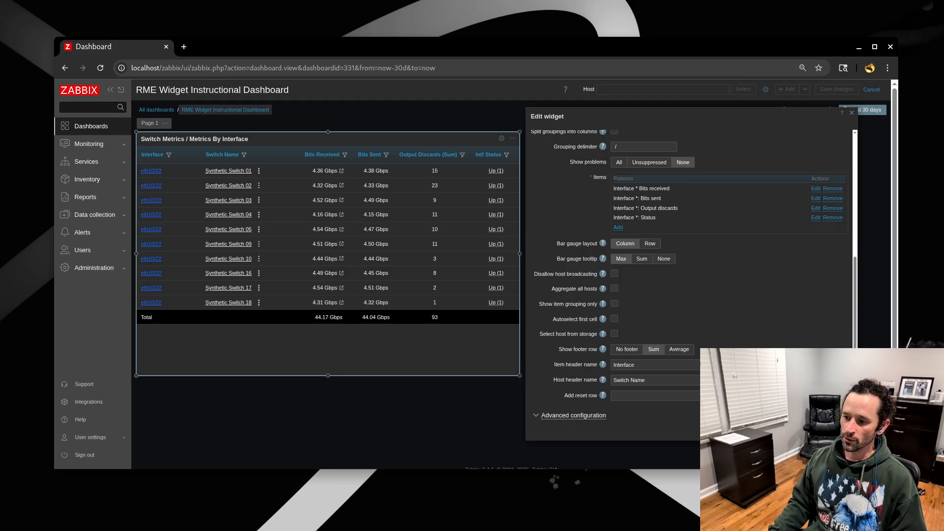
# Override the footer of the Bits Sent column with Average in its advanced configuration and update the column
pyautogui.moveTo(362, 317); pyautogui.dragTo(391, 317)
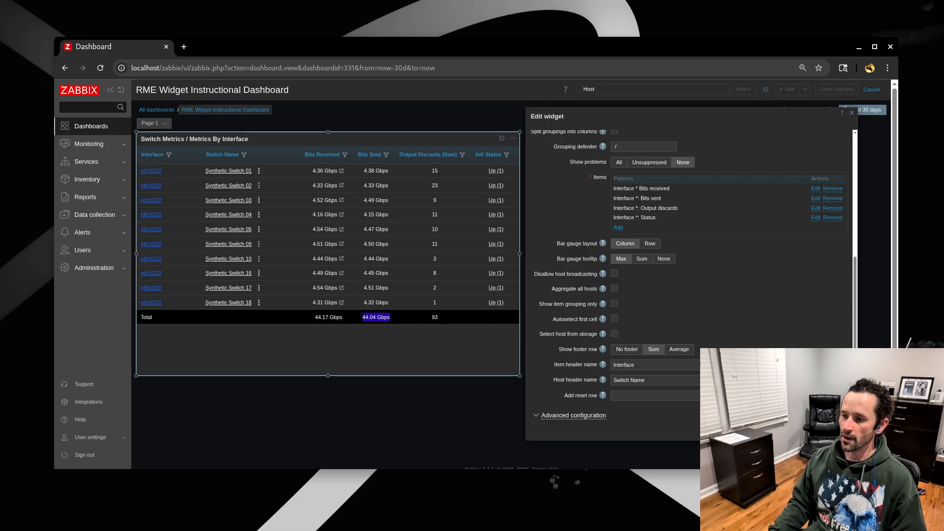
pyautogui.moveTo(314, 317); pyautogui.dragTo(342, 317)
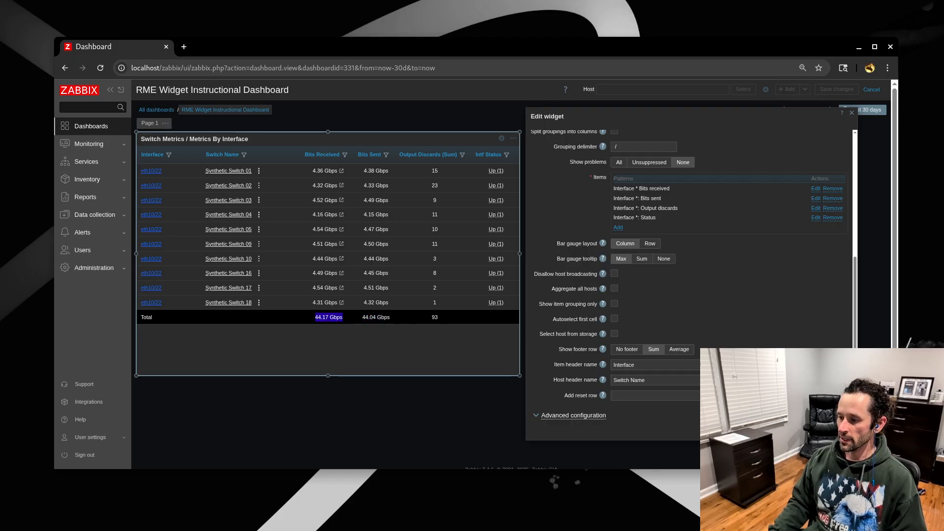
pyautogui.click(350, 336)
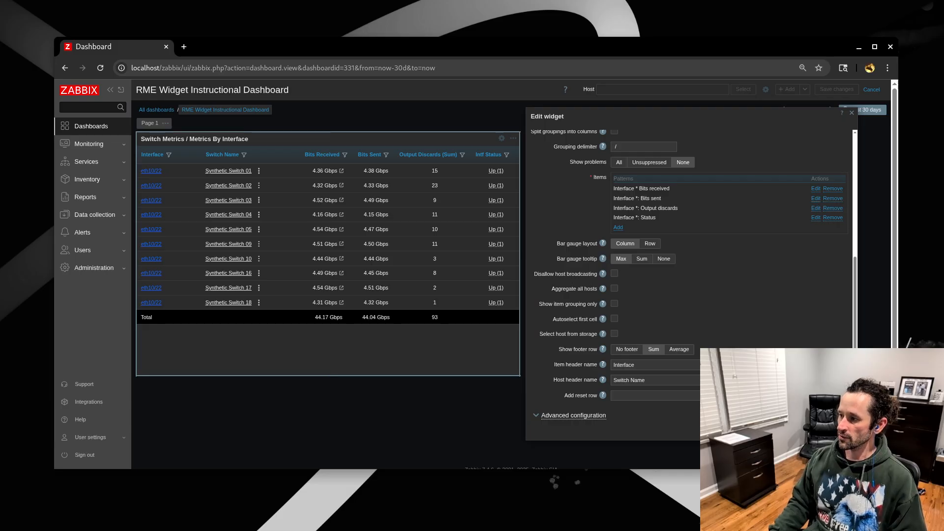
pyautogui.moveTo(614, 198); pyautogui.dragTo(657, 198)
pyautogui.click(816, 199)
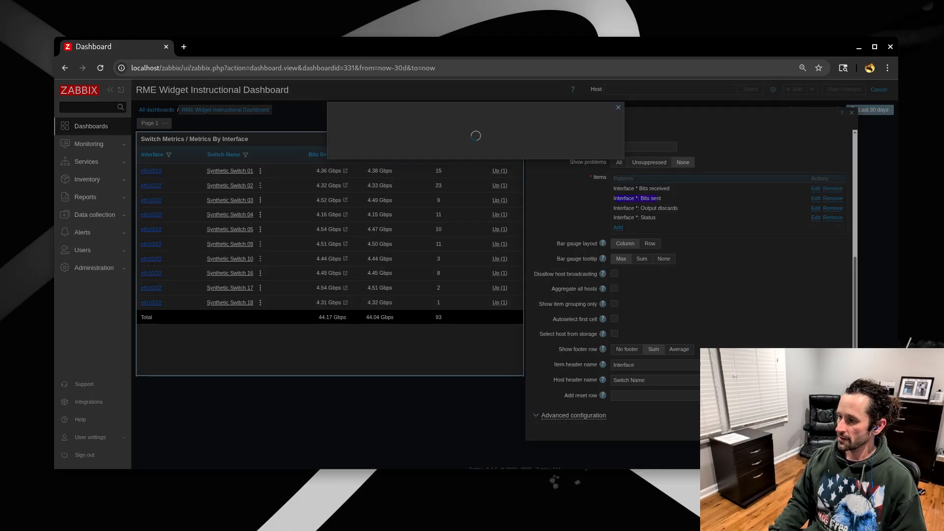
pyautogui.click(360, 384)
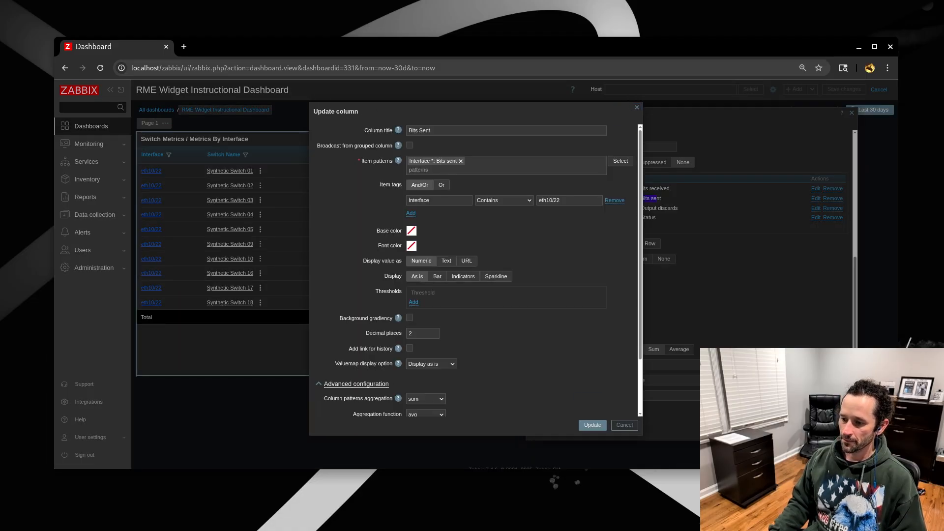
pyautogui.scroll(-3, 360, 344)
pyautogui.click(503, 394)
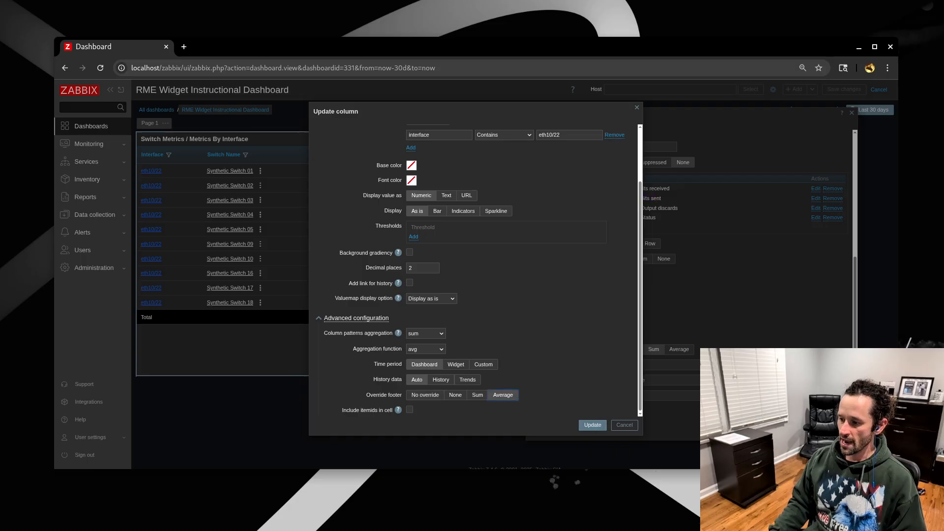
pyautogui.click(592, 425)
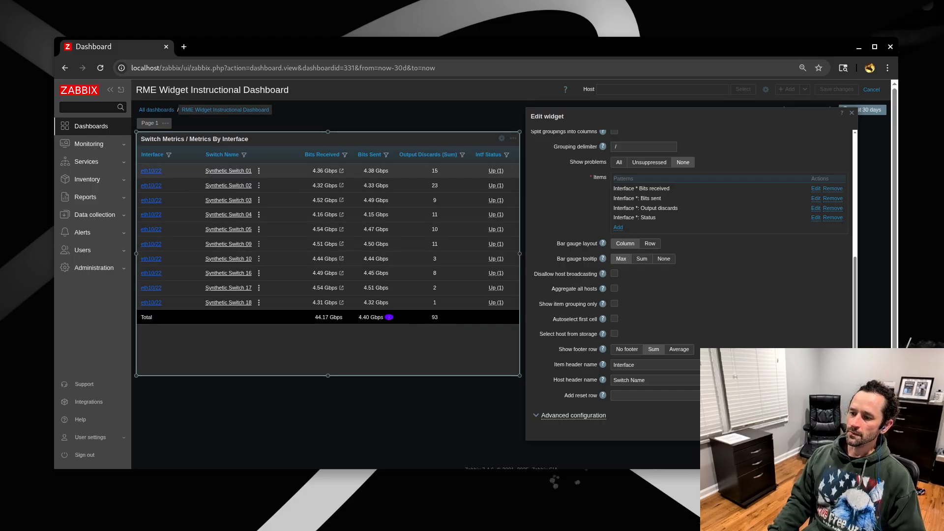
# Examine the footer row's Bits Sent average marker against its label and the Bits Received and Output Discards totals
pyautogui.moveTo(358, 317); pyautogui.dragTo(383, 317)
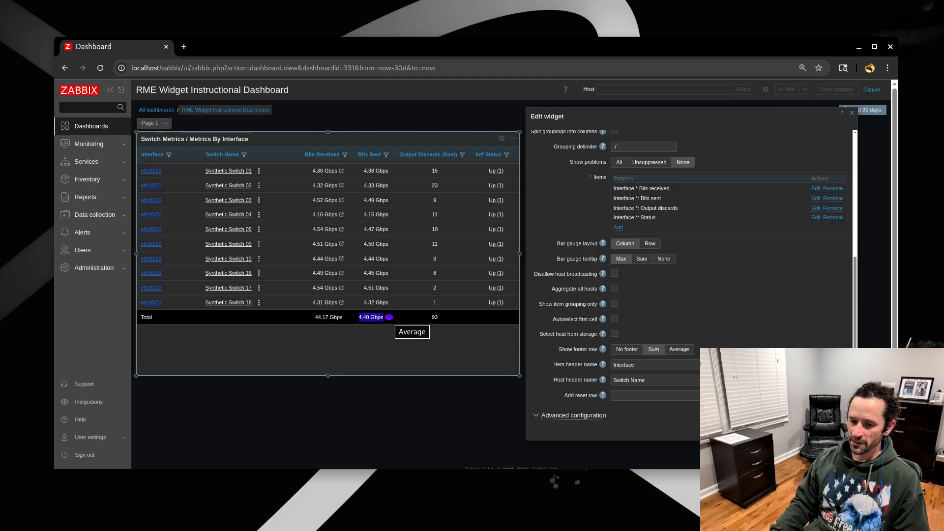
pyautogui.click(393, 344)
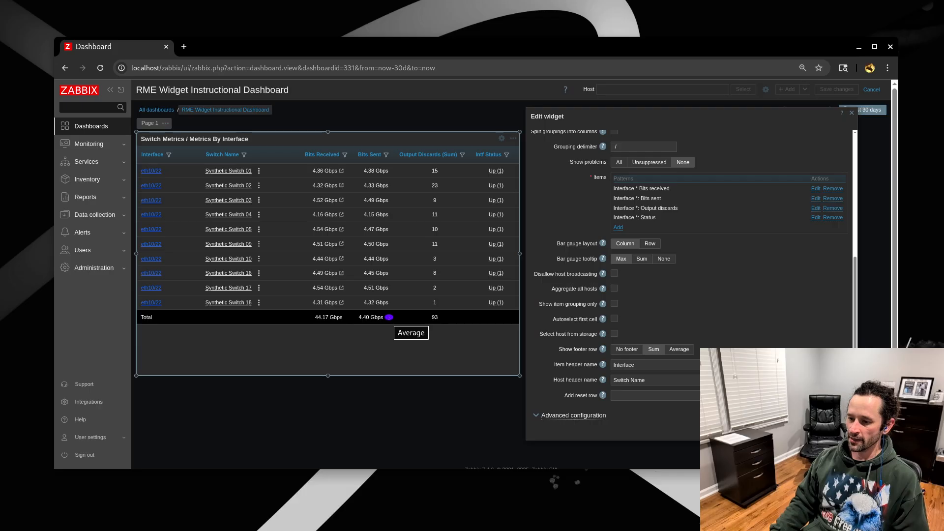
pyautogui.doubleClick(142, 317)
pyautogui.moveTo(314, 317); pyautogui.dragTo(343, 317)
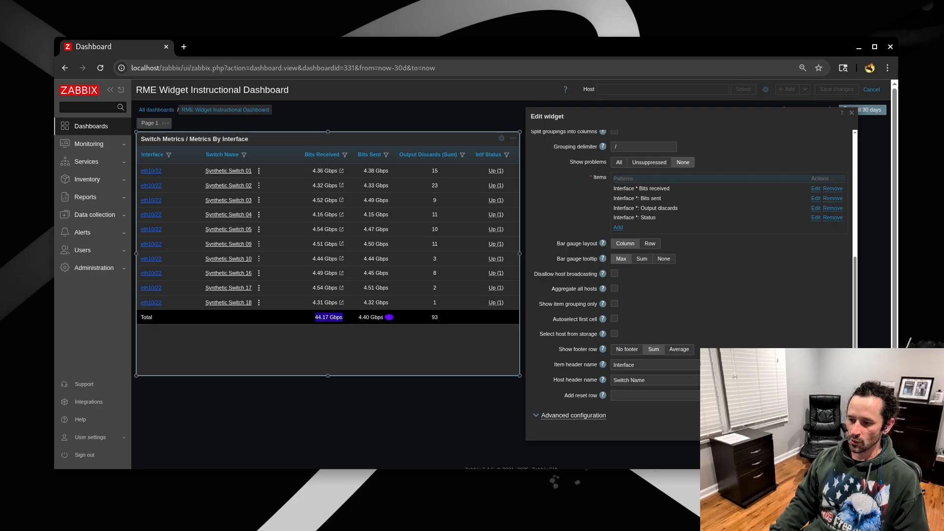
pyautogui.doubleClick(435, 317)
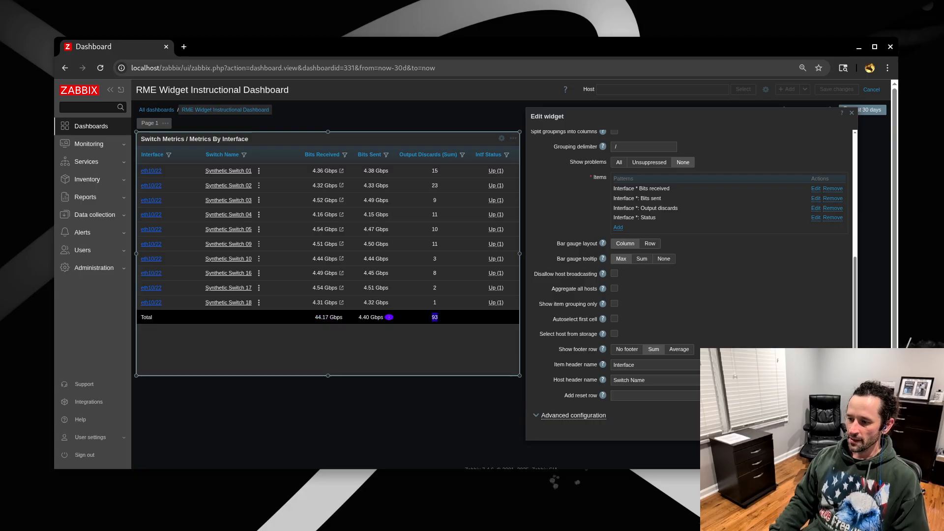
# Check the Bits Sent footer average, and switch the widget's layout to 3 Column
pyautogui.moveTo(389, 317)
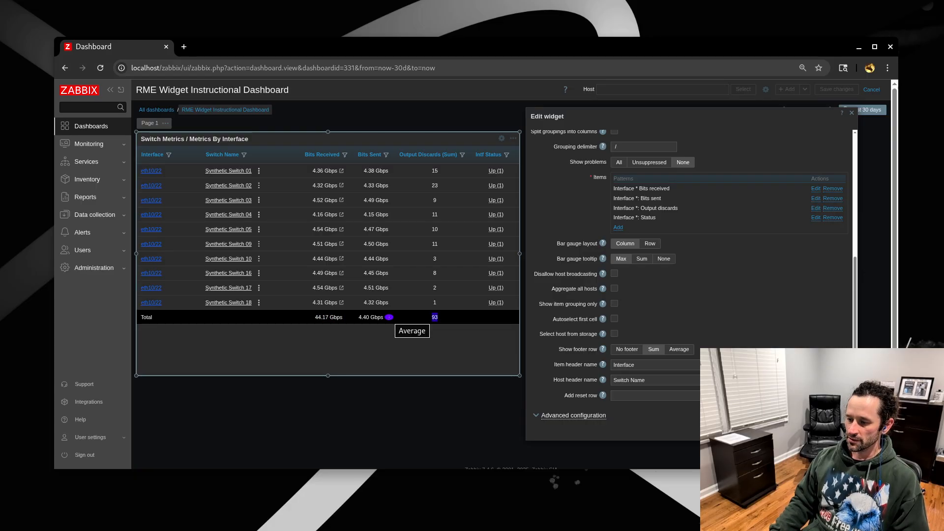
pyautogui.moveTo(359, 317); pyautogui.dragTo(383, 317)
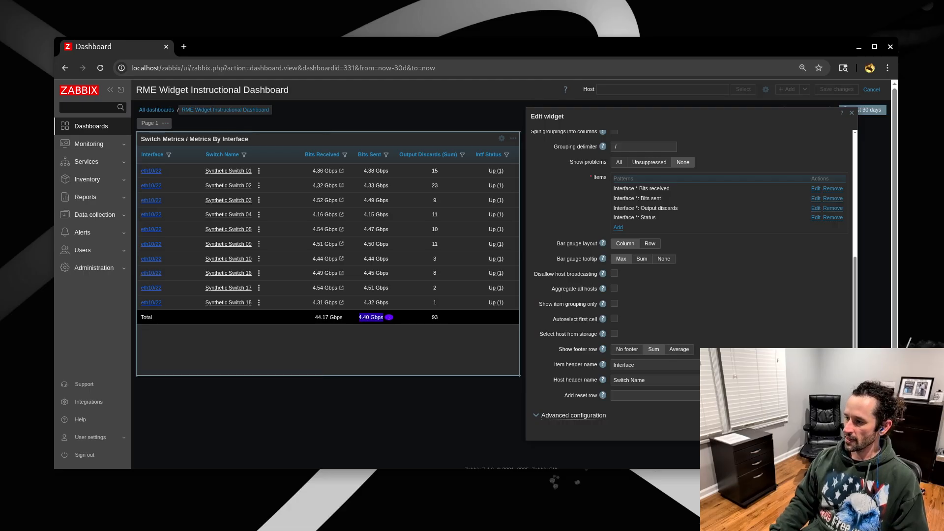
pyautogui.scroll(5, 688, 276)
pyautogui.scroll(-2, 688, 275)
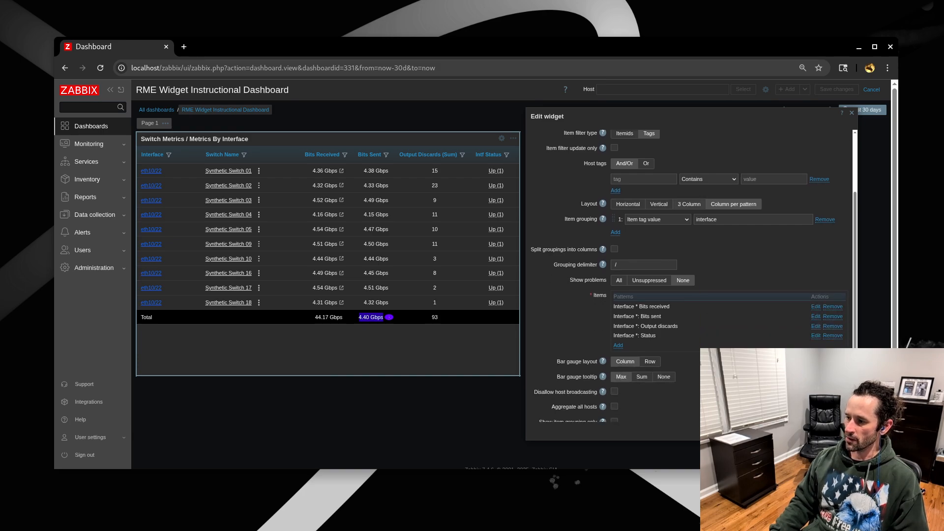
pyautogui.click(689, 204)
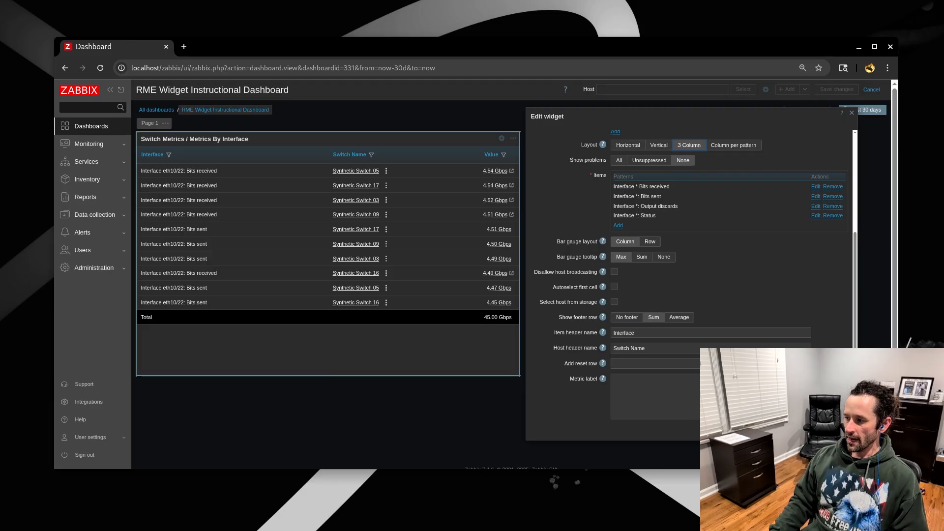
pyautogui.scroll(-1, 688, 275)
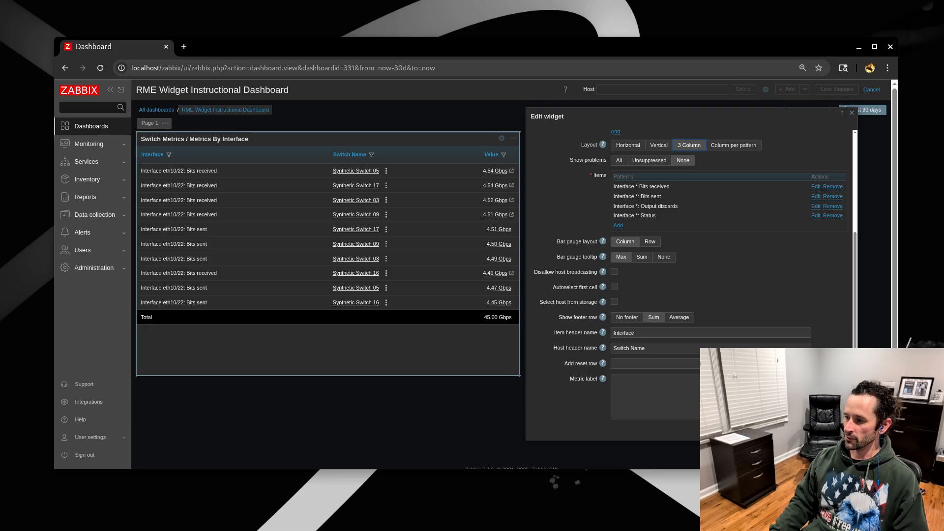
# Review the item patterns and set the widget's footer row to Average for the 3 Column layout
pyautogui.moveTo(612, 175); pyautogui.dragTo(844, 217)
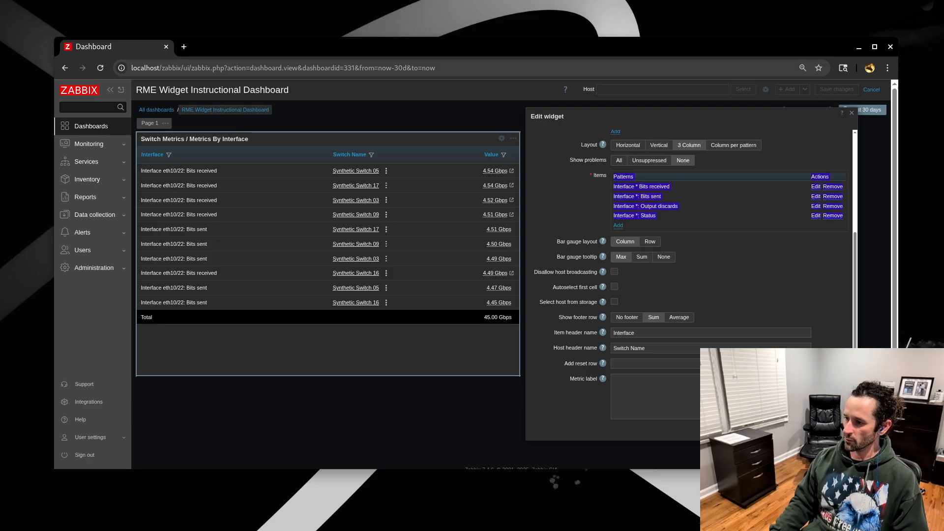
pyautogui.click(747, 215)
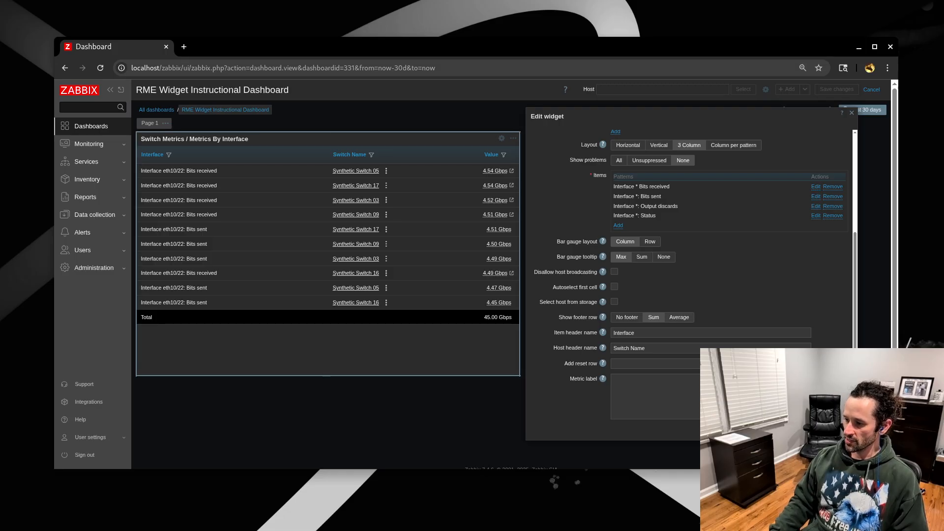
pyautogui.moveTo(558, 317); pyautogui.dragTo(686, 317)
pyautogui.click(701, 317)
pyautogui.click(684, 317)
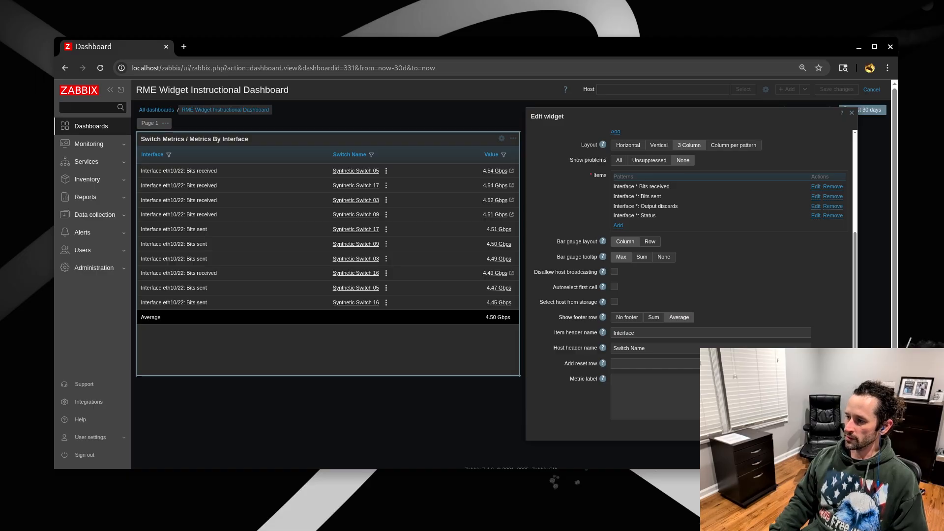
# Inspect the advanced configuration of the Interface *: Status column for a footer override, and close it without saving
pyautogui.click(816, 215)
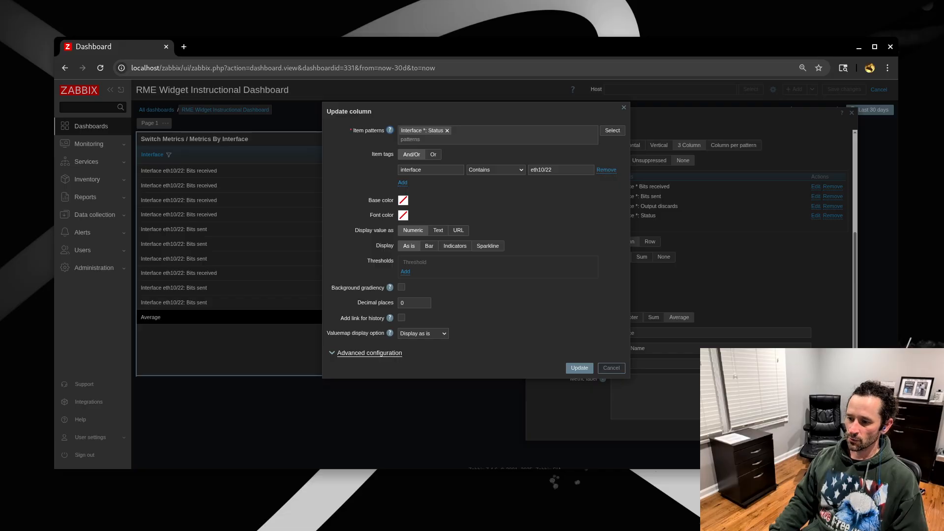
pyautogui.click(370, 352)
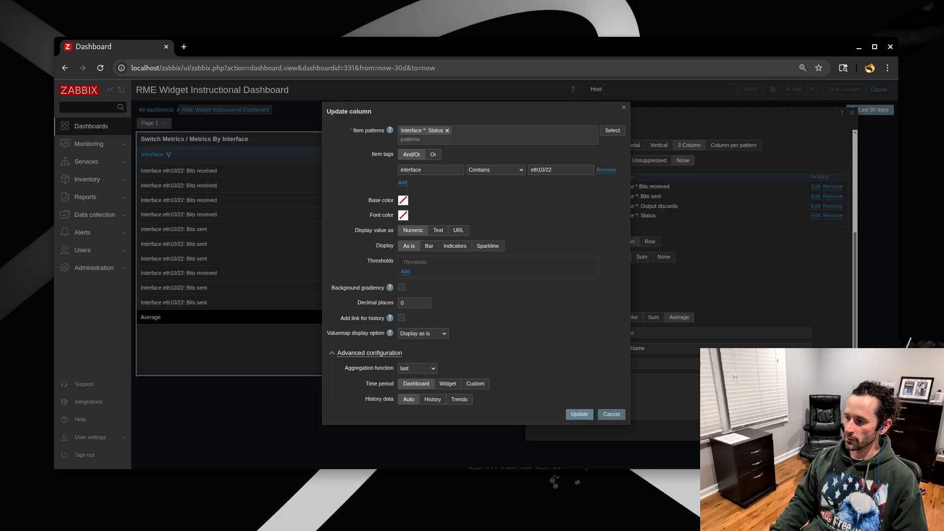
pyautogui.click(611, 414)
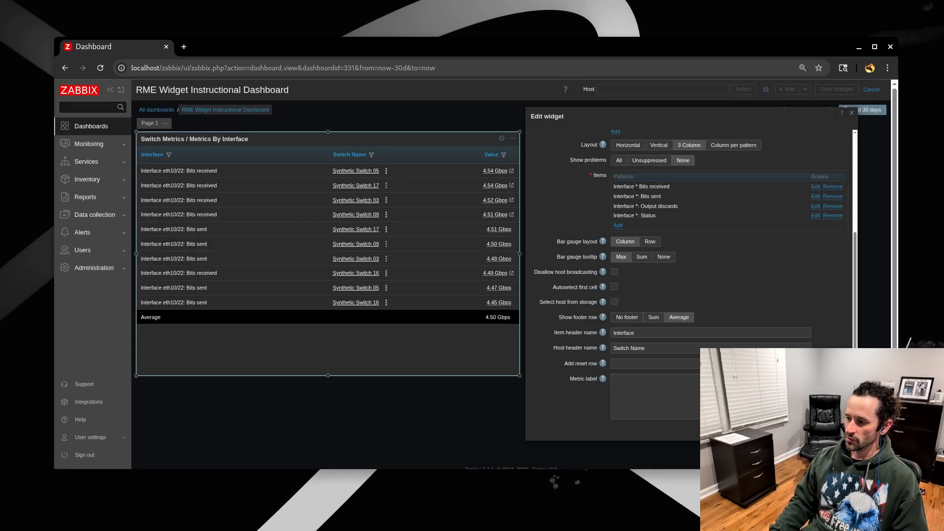
# Switch the widget's layout to Vertical and examine the footer average under Synthetic Switch 03
pyautogui.scroll(2, 688, 275)
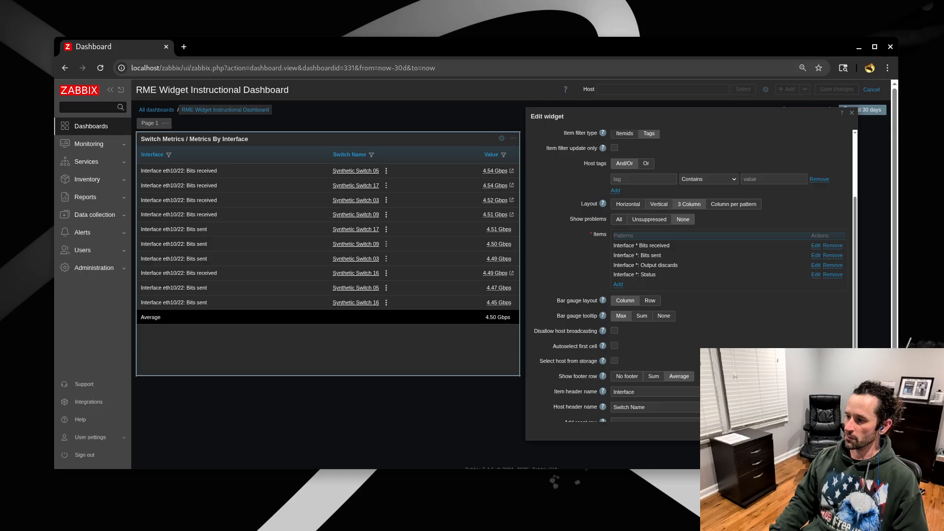
pyautogui.click(658, 205)
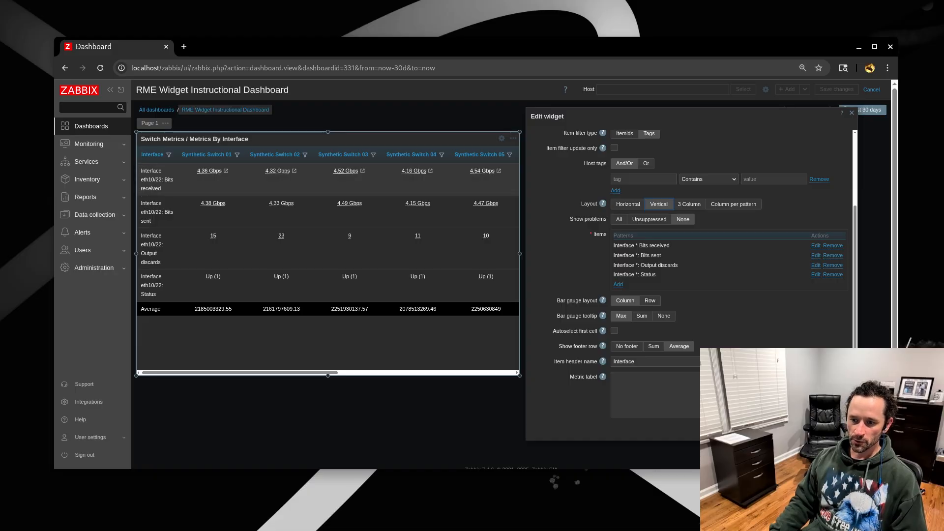
pyautogui.moveTo(152, 203)
pyautogui.mouseDown()
pyautogui.moveTo(163, 212)
pyautogui.moveTo(152, 221)
pyautogui.mouseUp()
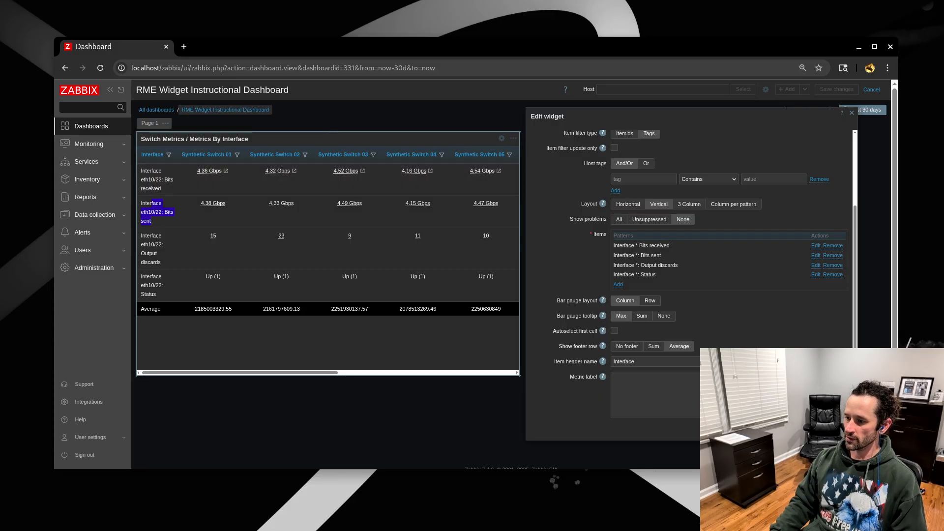
pyautogui.scroll(3, 688, 275)
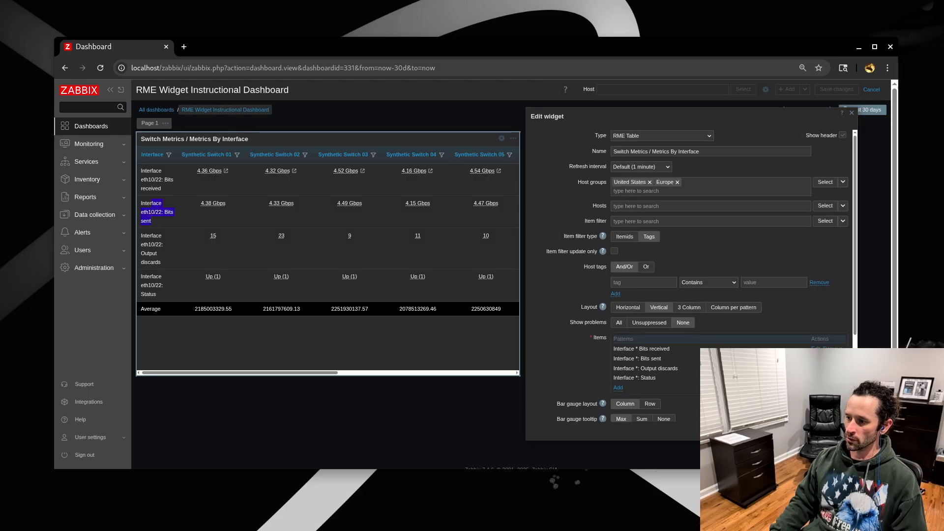
pyautogui.moveTo(578, 183); pyautogui.dragTo(598, 182)
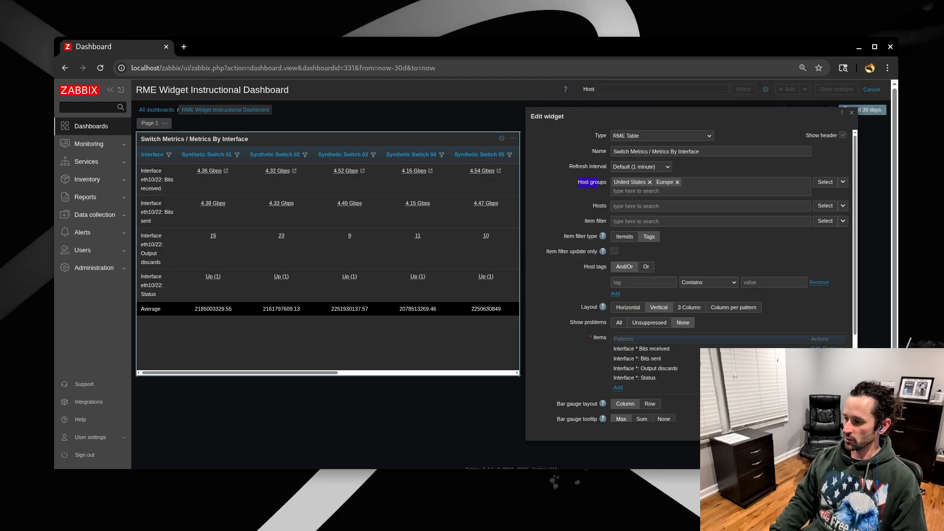
pyautogui.scroll(-3, 688, 276)
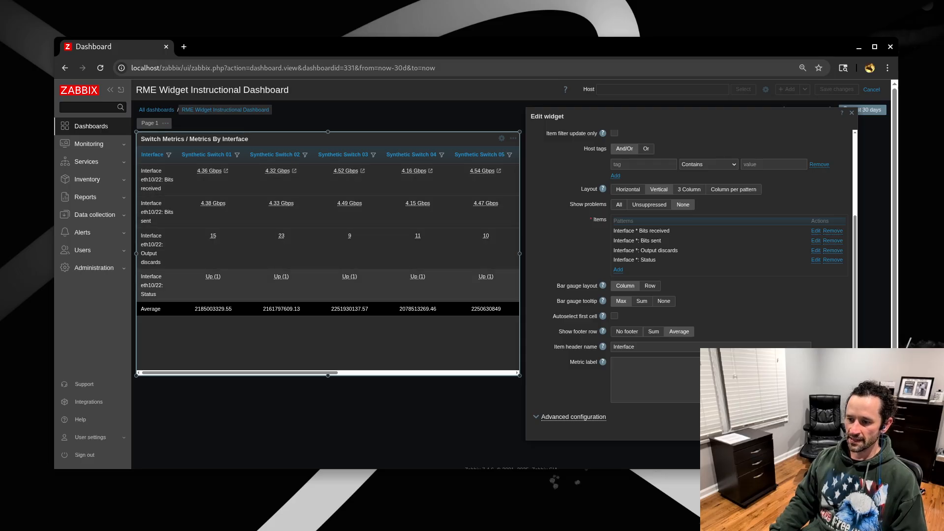
pyautogui.moveTo(331, 308); pyautogui.dragTo(368, 308)
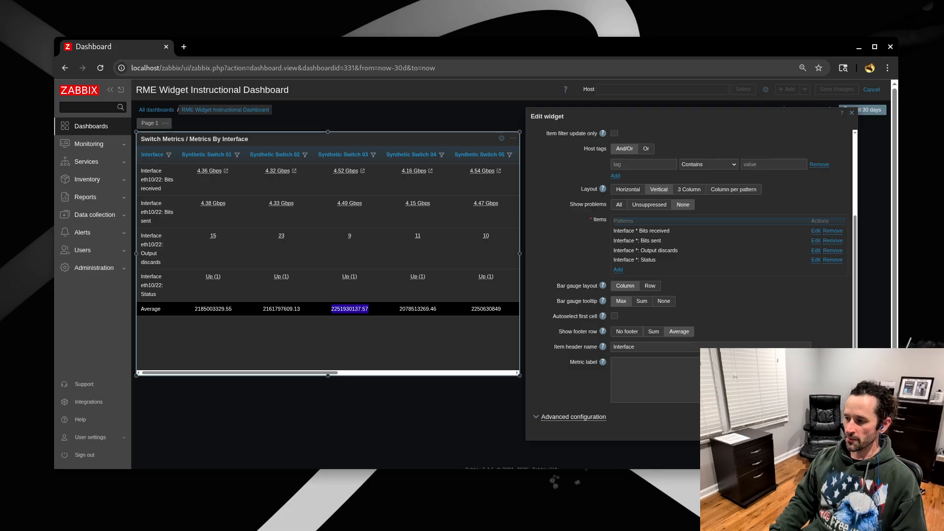
pyautogui.click(368, 314)
pyautogui.doubleClick(350, 308)
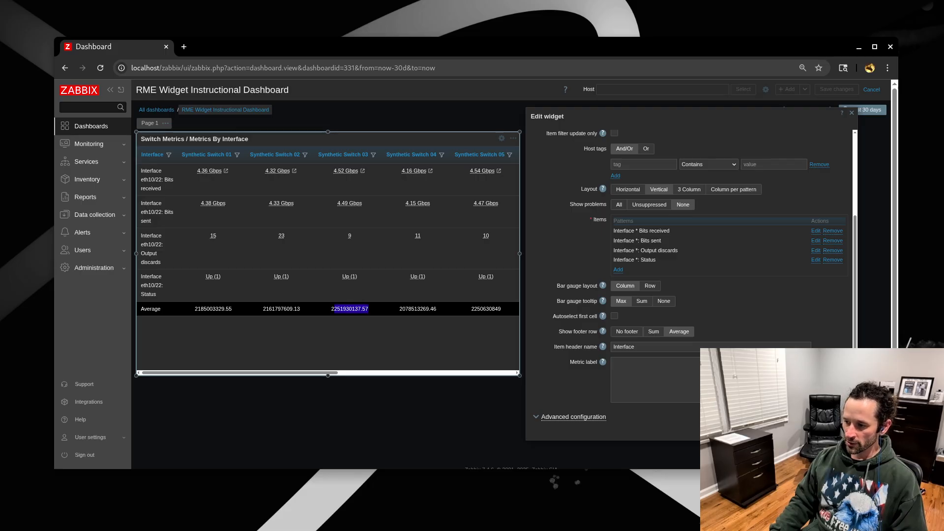
pyautogui.click(350, 310)
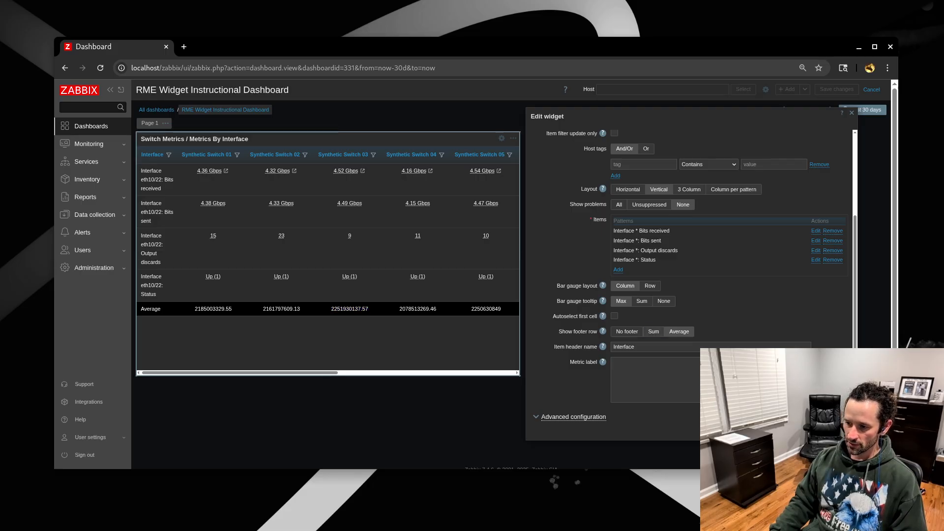
# Set the footer row to Sum and check the total under Synthetic Switch 03 against the column's metrics
pyautogui.click(653, 332)
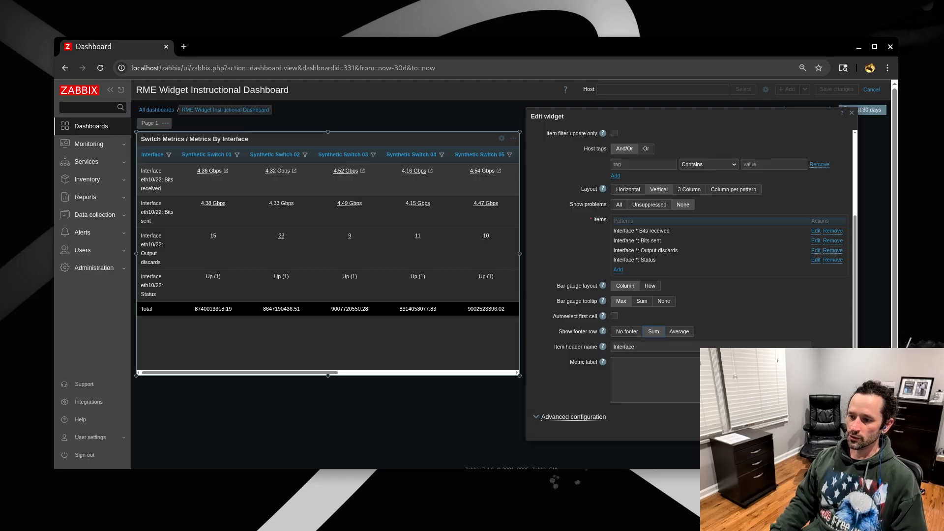
pyautogui.moveTo(347, 171)
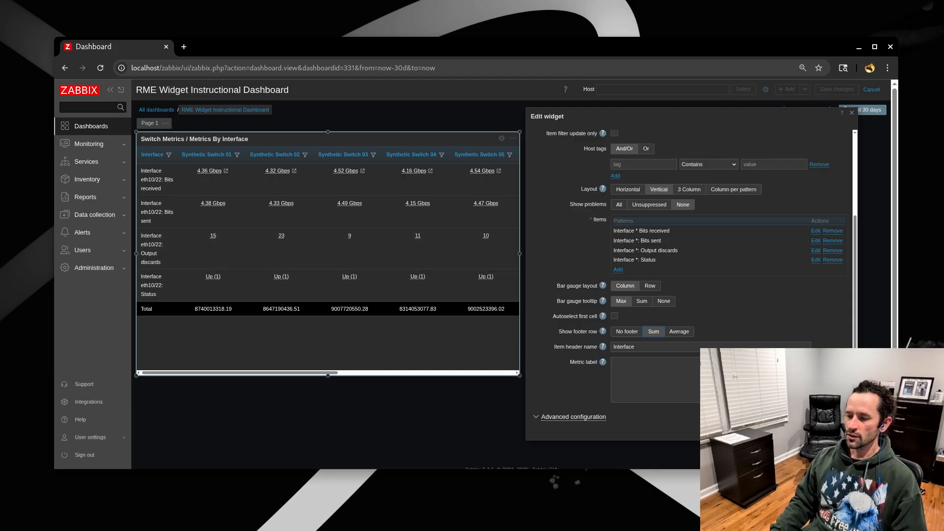
pyautogui.moveTo(331, 308); pyautogui.dragTo(368, 309)
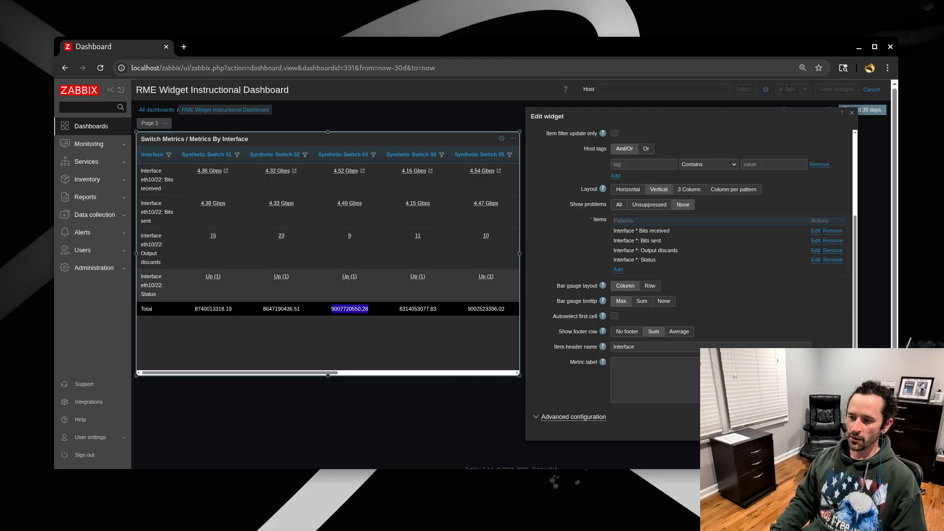
pyautogui.click(349, 291)
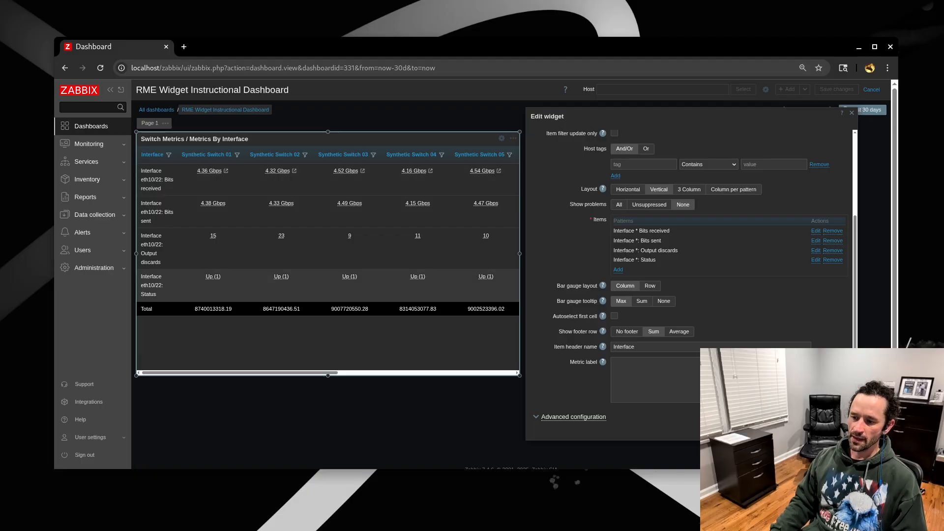
pyautogui.moveTo(331, 308); pyautogui.dragTo(368, 309)
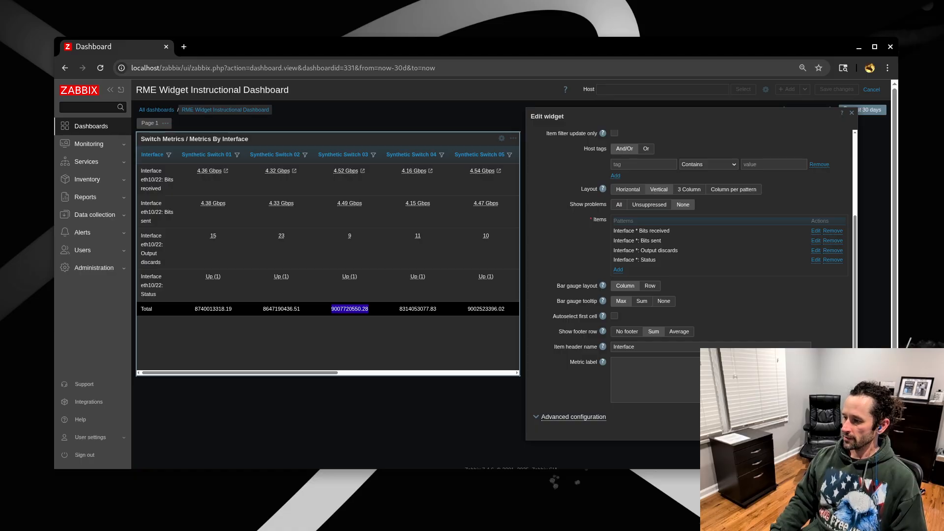
# Switch the widget's layout to Horizontal and compare the footer totals across all columns up to Interface eth10/22: Status
pyautogui.click(628, 190)
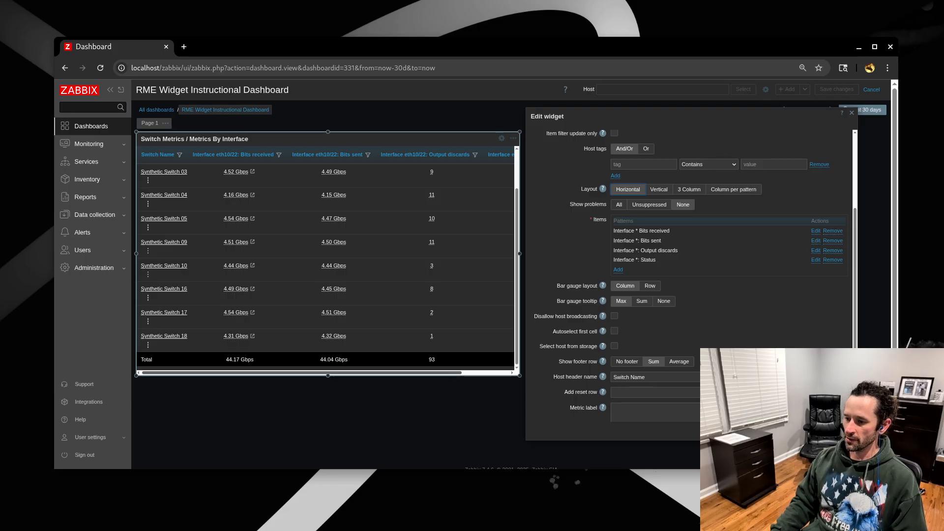
pyautogui.moveTo(314, 373); pyautogui.dragTo(361, 372)
pyautogui.scroll(3, 688, 275)
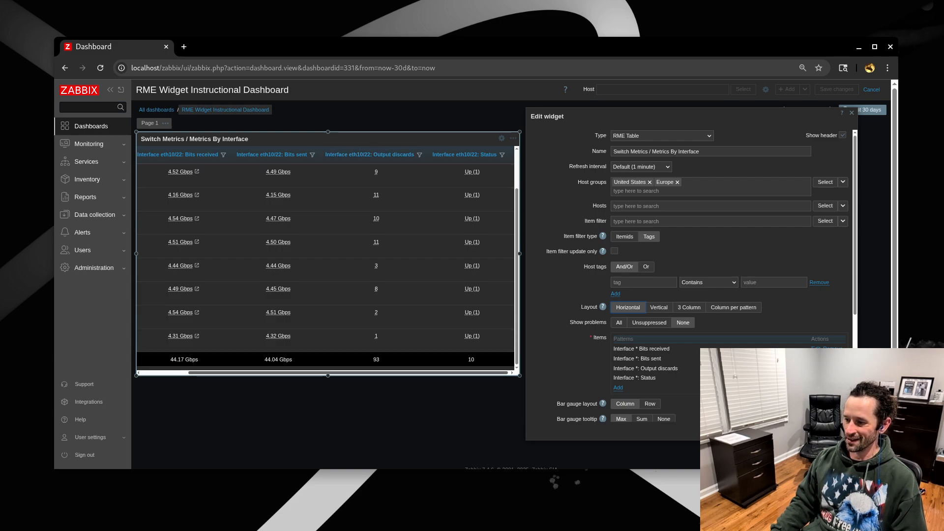
pyautogui.moveTo(368, 373); pyautogui.dragTo(321, 373)
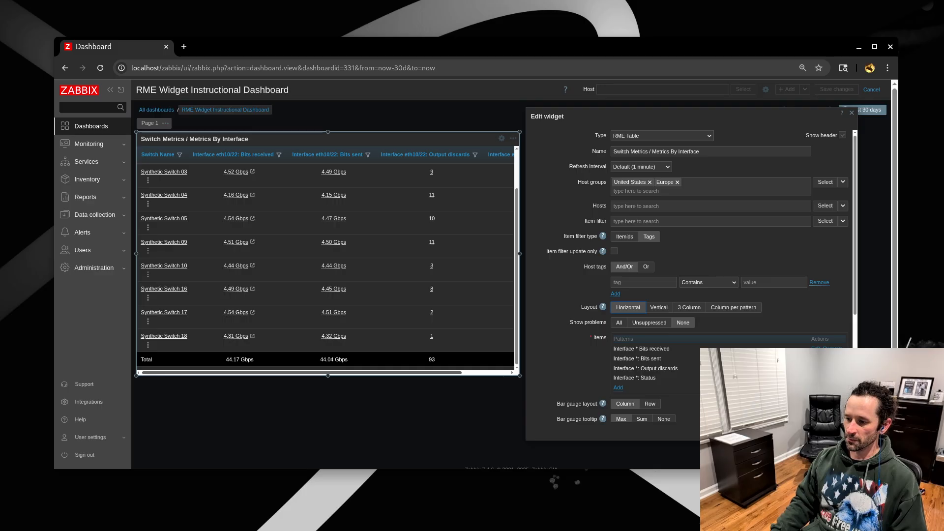
pyautogui.moveTo(320, 372); pyautogui.dragTo(367, 372)
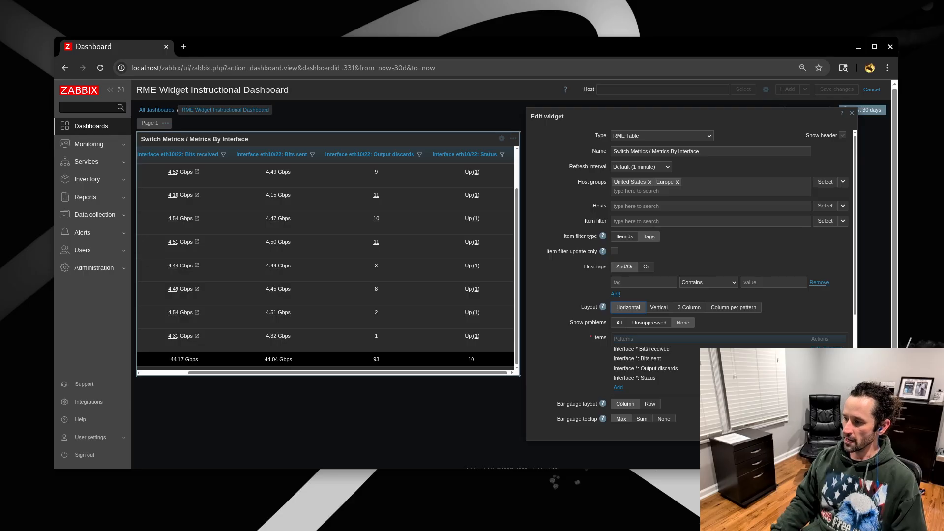
# Set Show footer row to No footer and look through the table's rows to the end
pyautogui.scroll(-5, 691, 275)
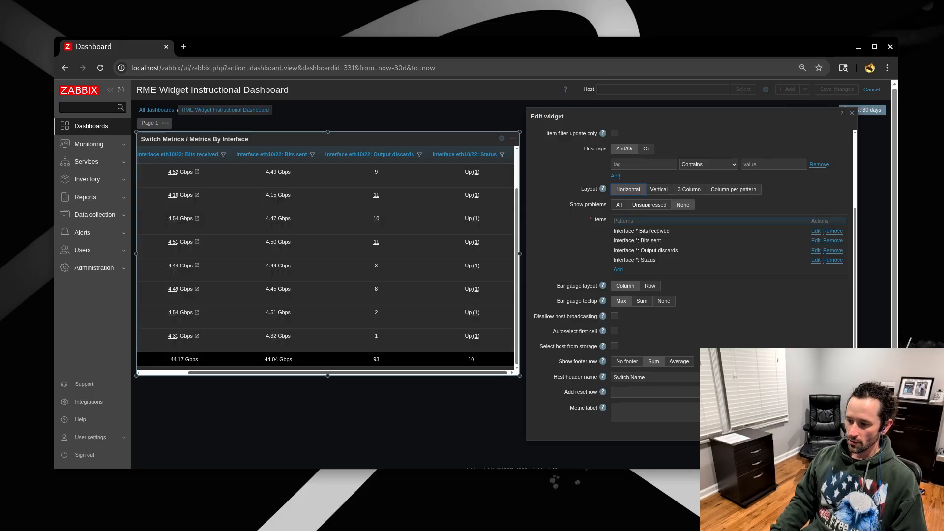
pyautogui.click(622, 362)
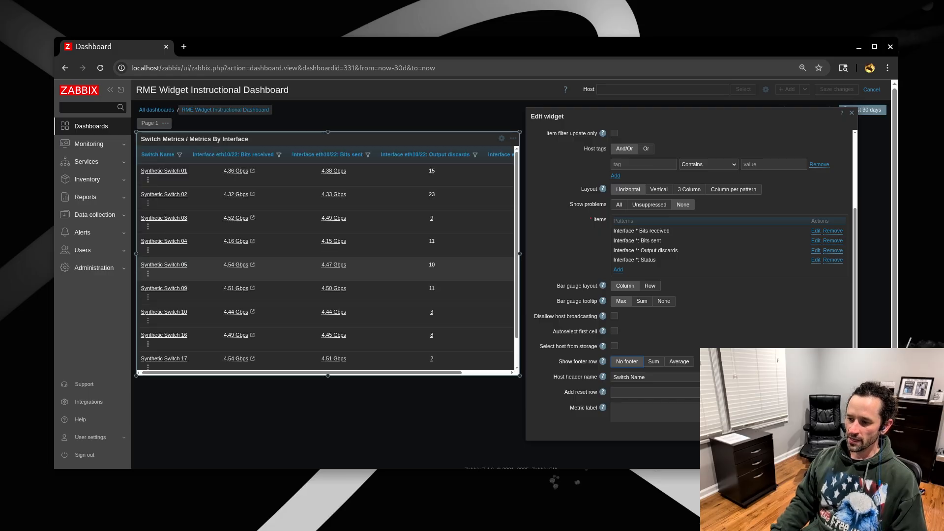
pyautogui.scroll(-2, 470, 229)
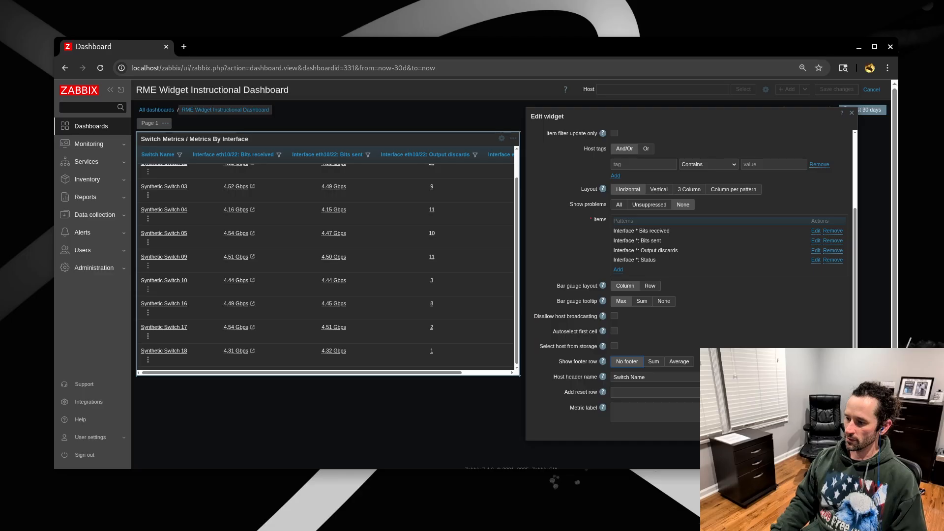
pyautogui.moveTo(567, 362); pyautogui.dragTo(596, 362)
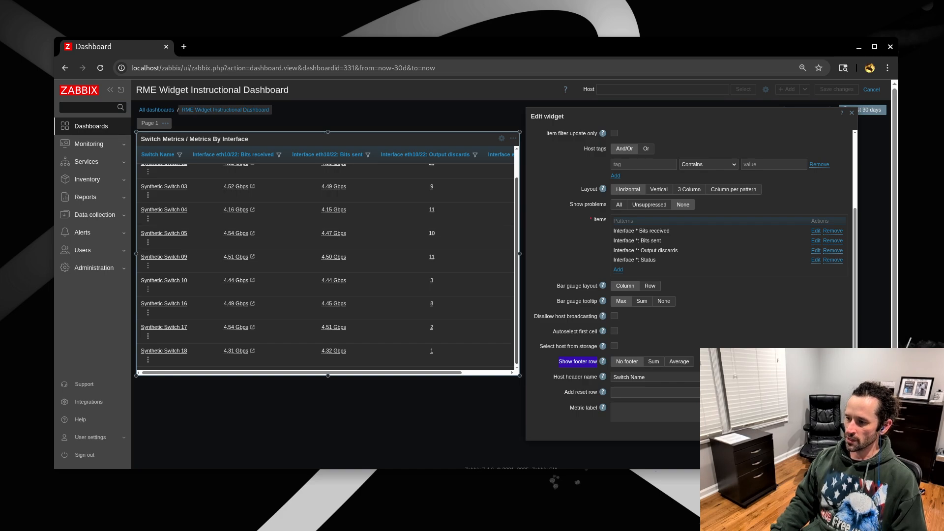
pyautogui.scroll(2, 327, 265)
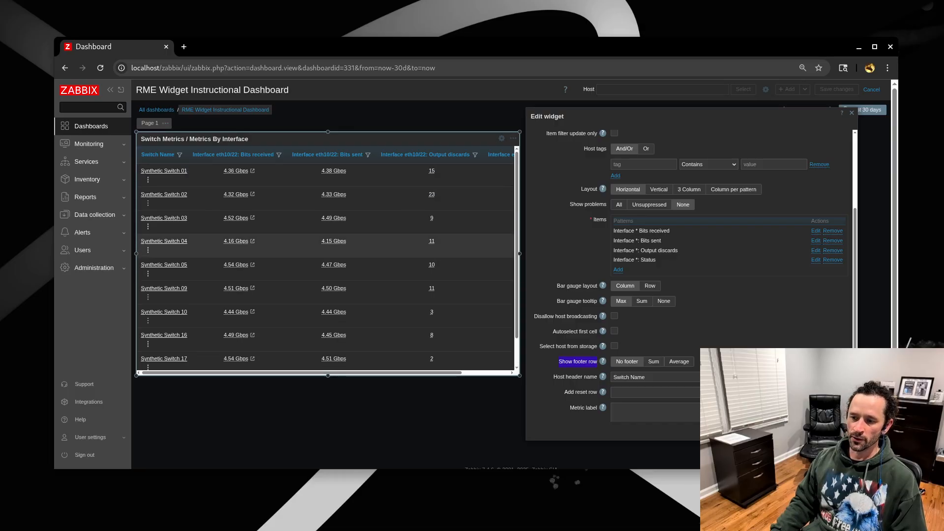